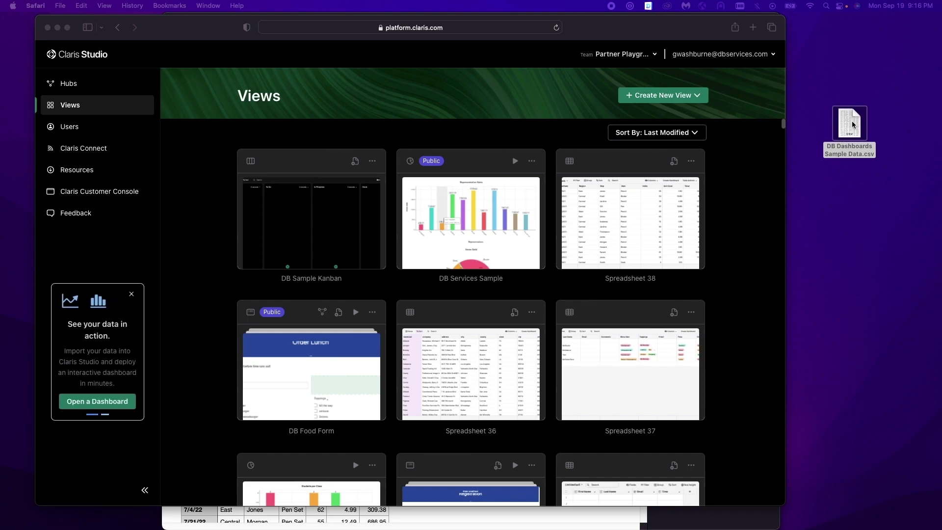
# Step: Move the sample data window aside and create a new spreadsheet view in Claris Studio
pyautogui.click(542, 526)
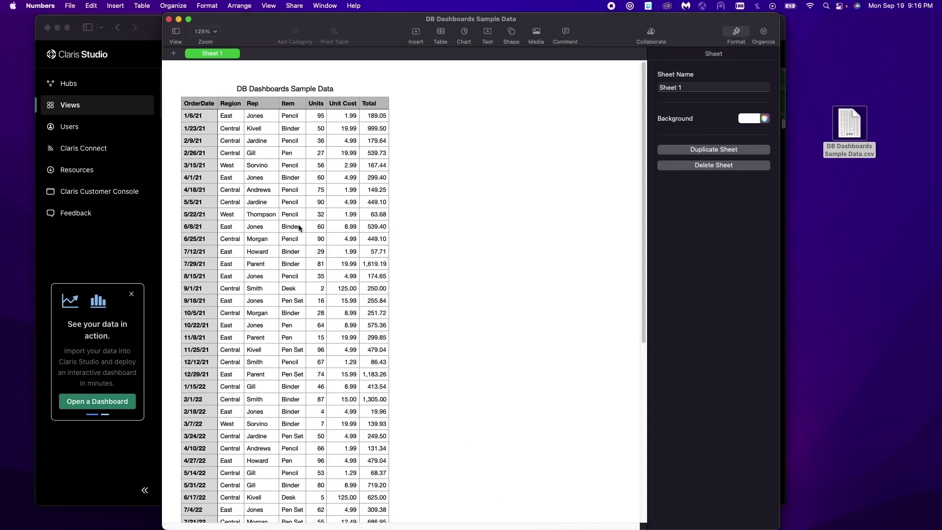
pyautogui.moveTo(240, 35); pyautogui.dragTo(303, 31)
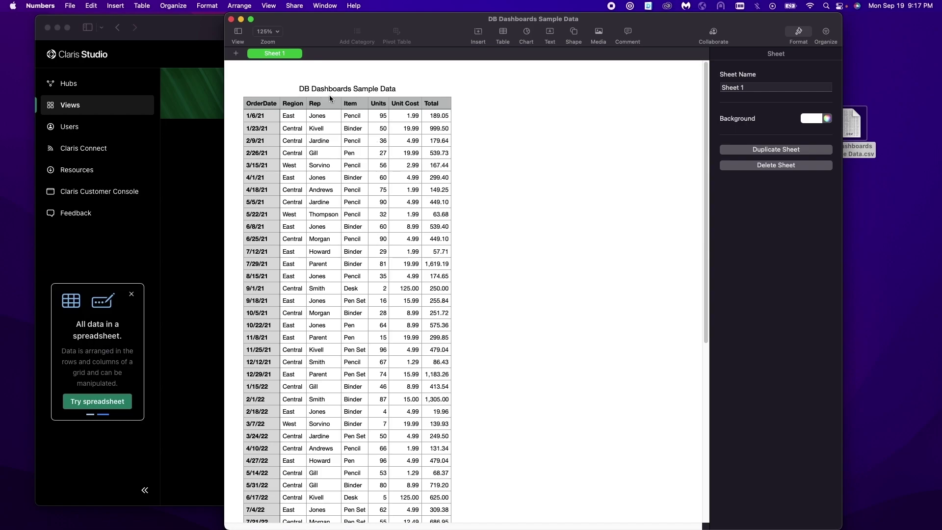
pyautogui.click(185, 38)
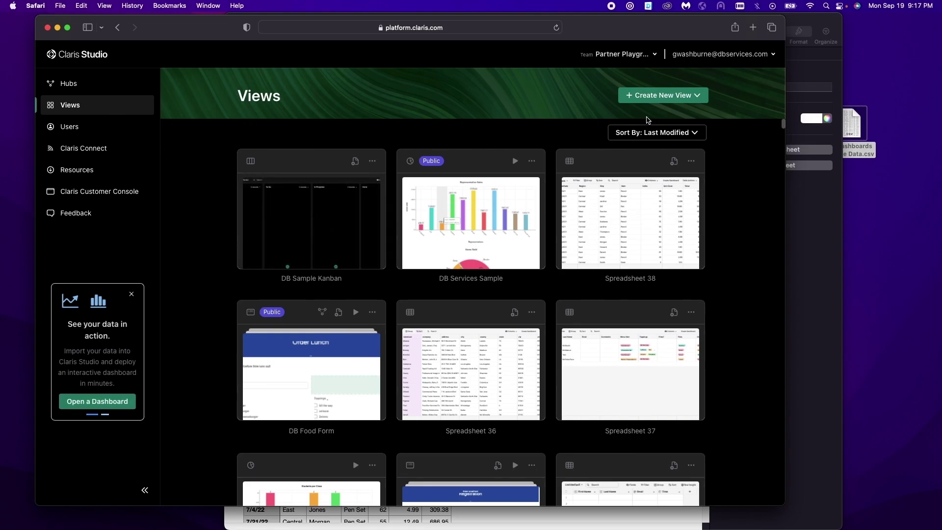
pyautogui.click(696, 97)
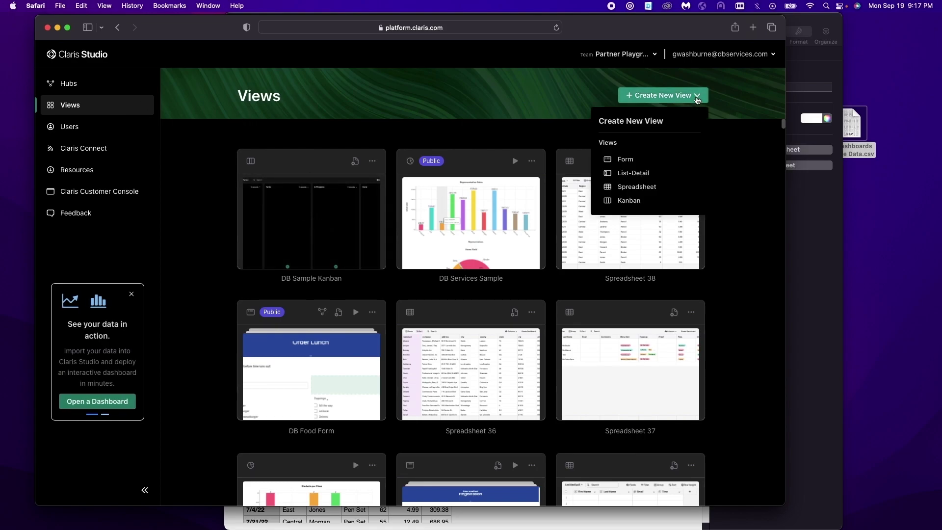
pyautogui.click(629, 193)
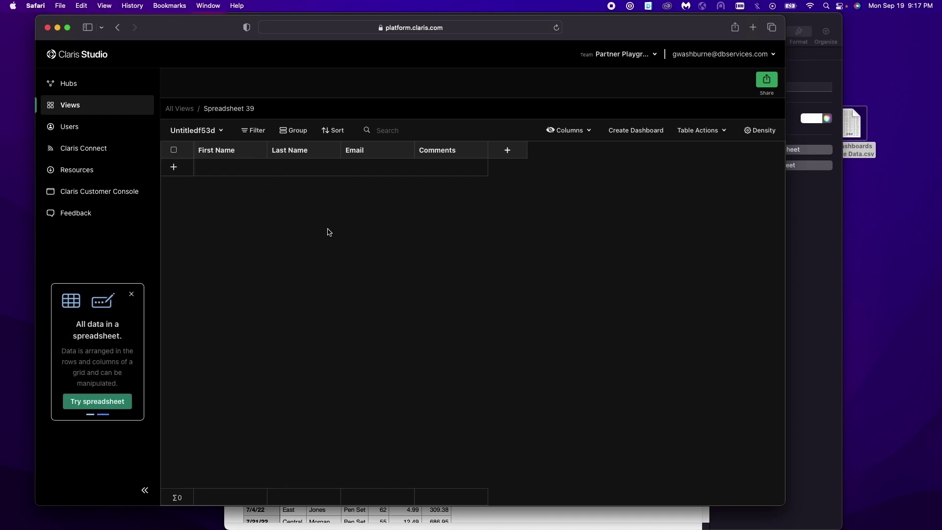
# Step: Delete the default First Name, Last Name, Email and Comments columns
pyautogui.click(256, 151)
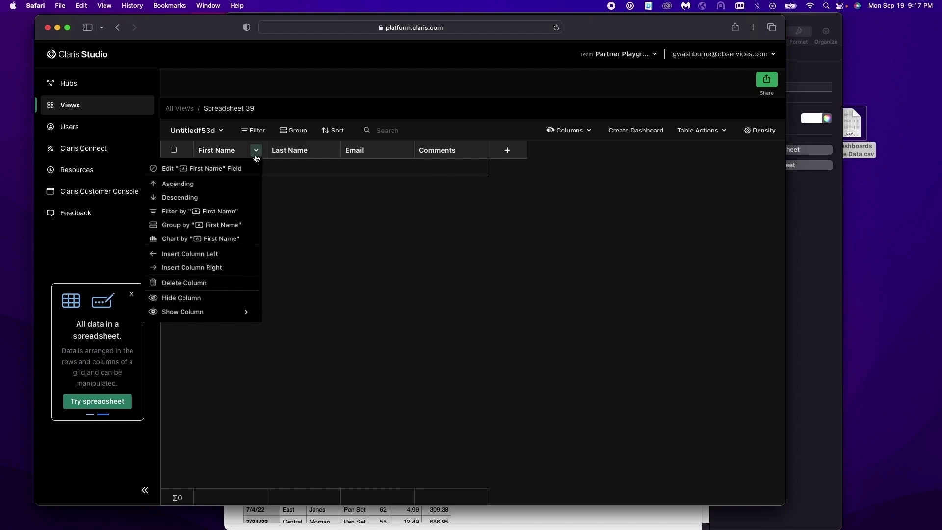
pyautogui.click(184, 284)
pyautogui.click(482, 171)
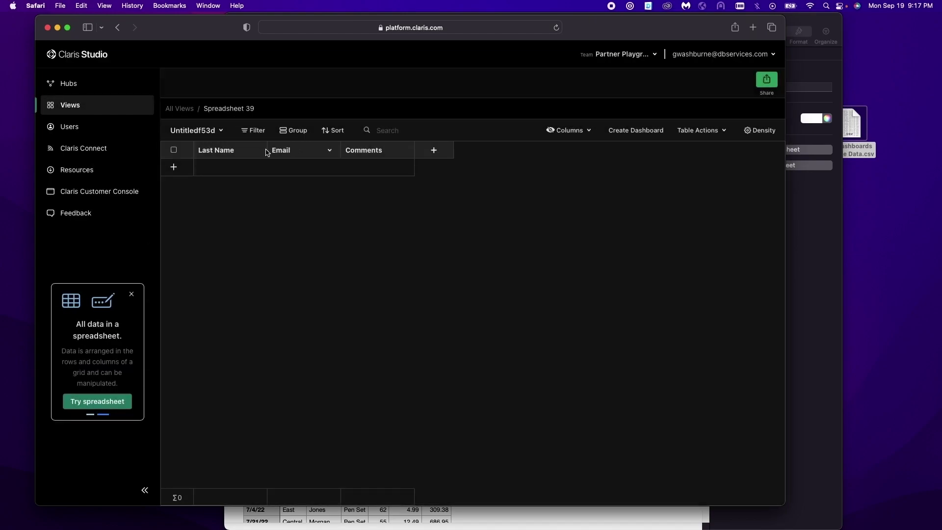
pyautogui.click(255, 151)
pyautogui.click(260, 284)
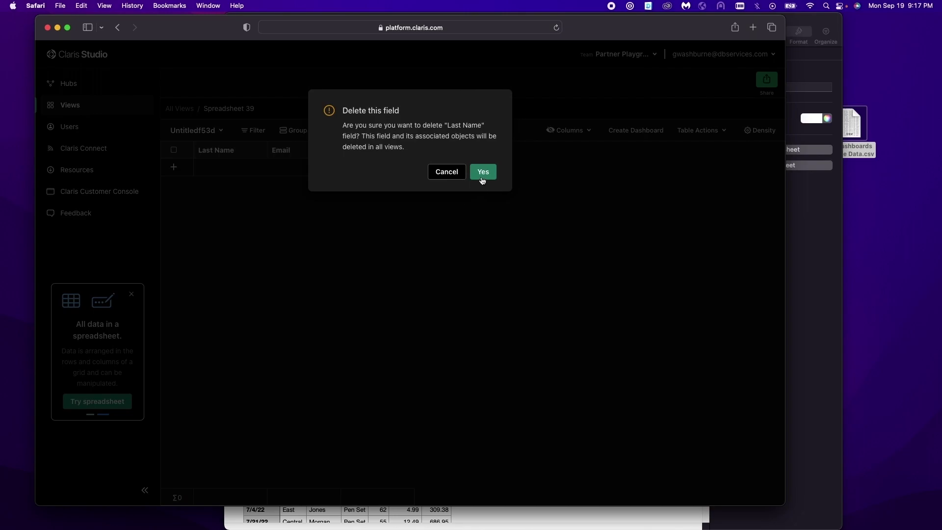
pyautogui.click(482, 179)
pyautogui.click(258, 151)
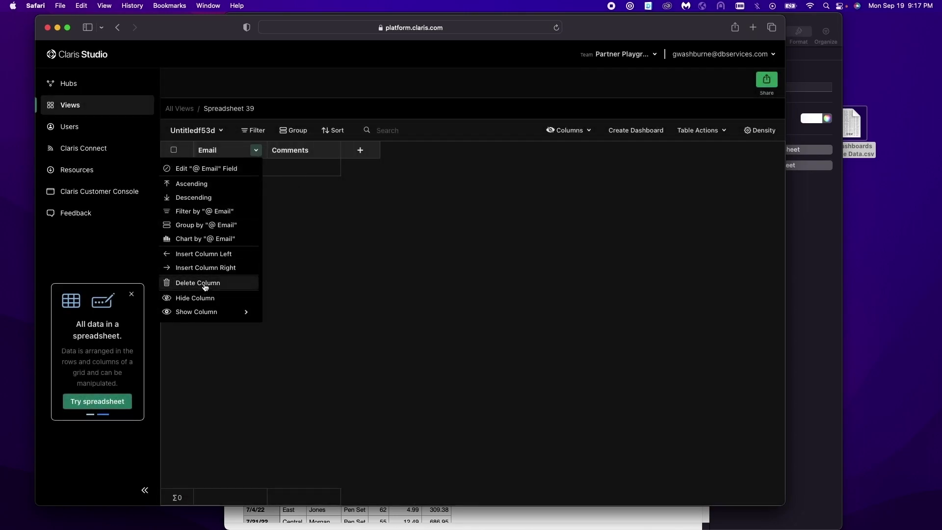
pyautogui.click(261, 285)
pyautogui.click(473, 181)
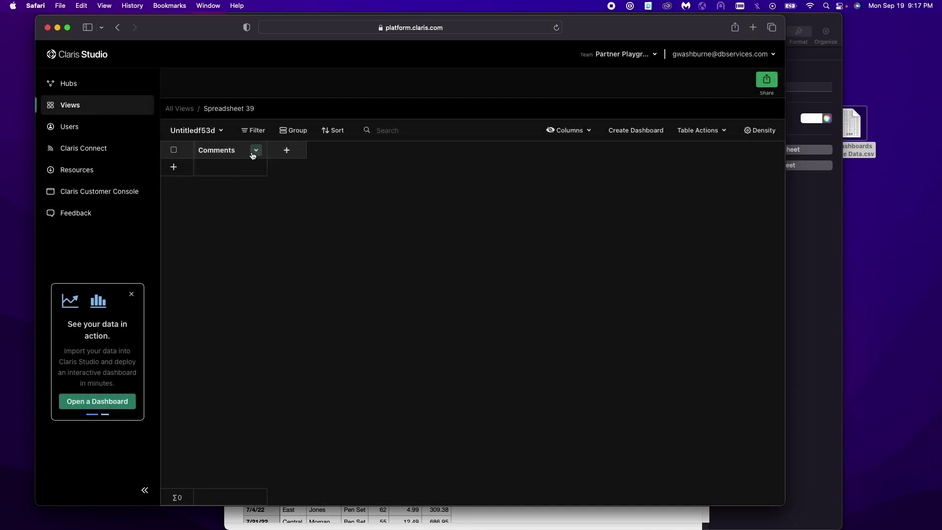
pyautogui.click(255, 151)
pyautogui.click(194, 285)
pyautogui.click(479, 179)
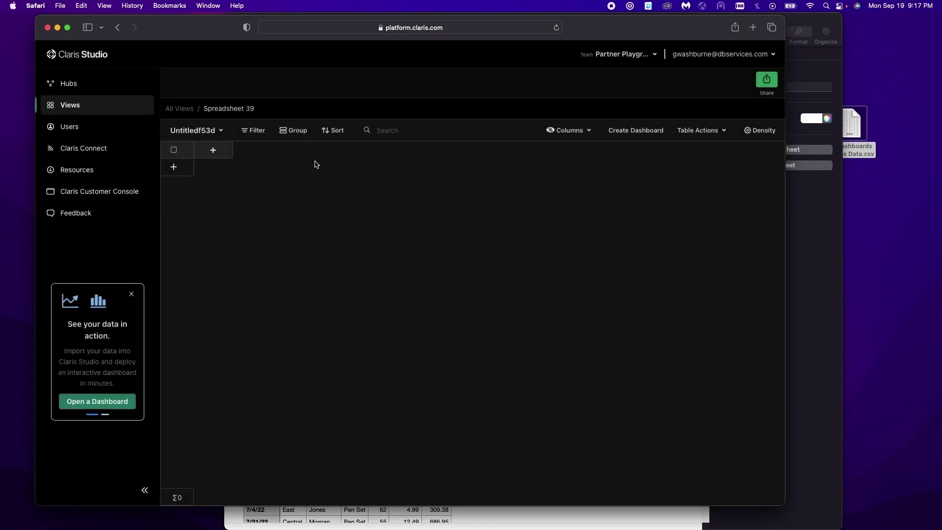
# Step: Rename the view 'DB Sample Dashboard' and bring the sample data back in front
pyautogui.click(207, 138)
pyautogui.click(210, 150)
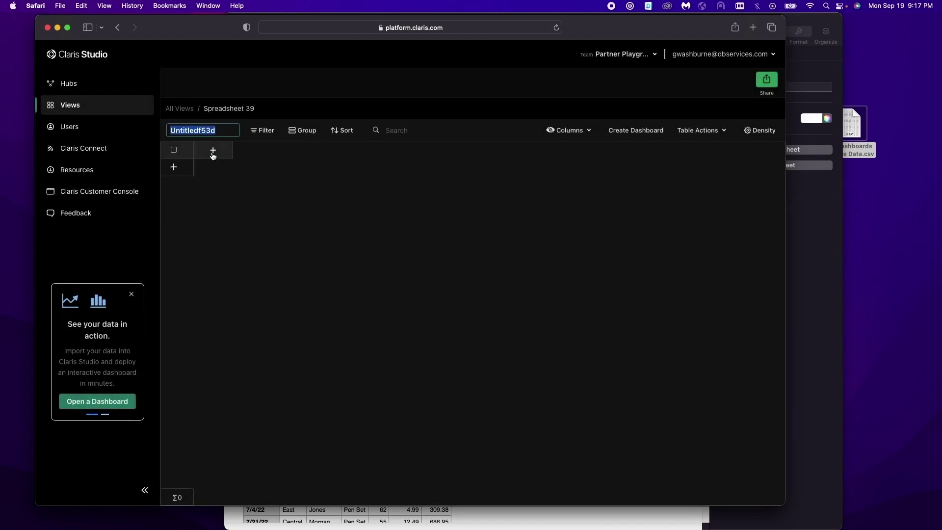
pyautogui.write('D')
pyautogui.write('B Sam')
pyautogui.write('ple Dashboard')
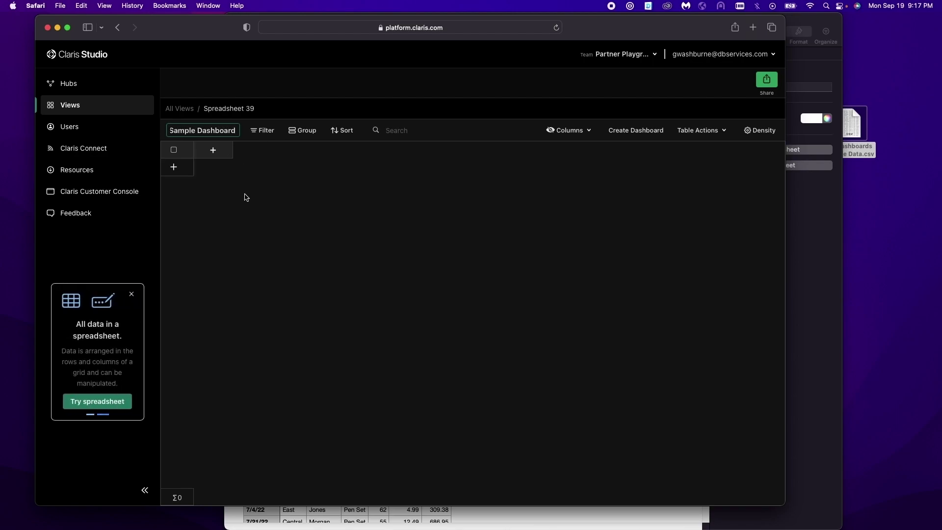
pyautogui.press('Return')
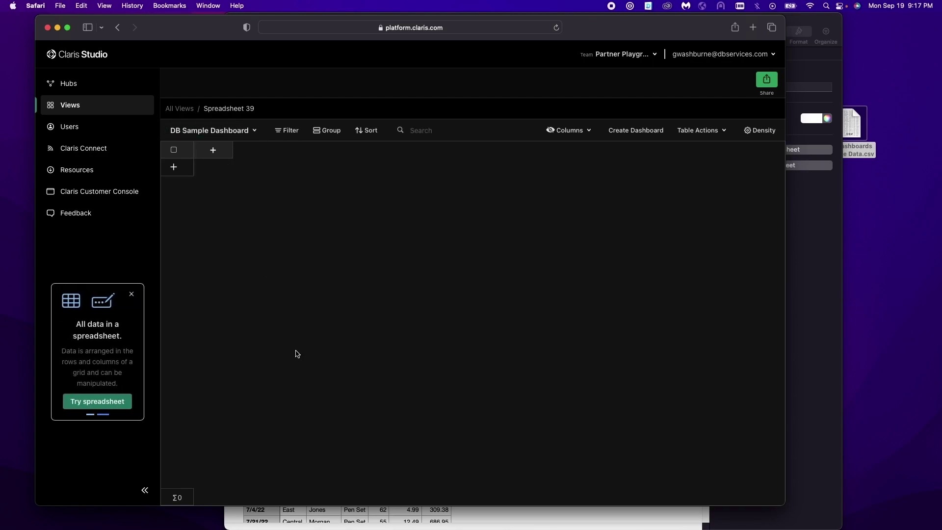
pyautogui.click(478, 528)
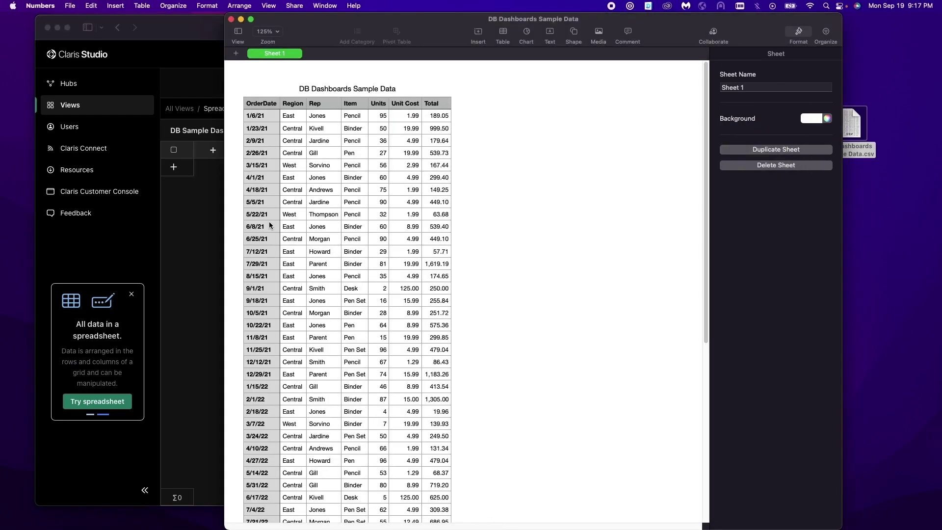
# Step: Add an OrderDate date column and a Region short-text column
pyautogui.moveTo(315, 22); pyautogui.dragTo(380, 177)
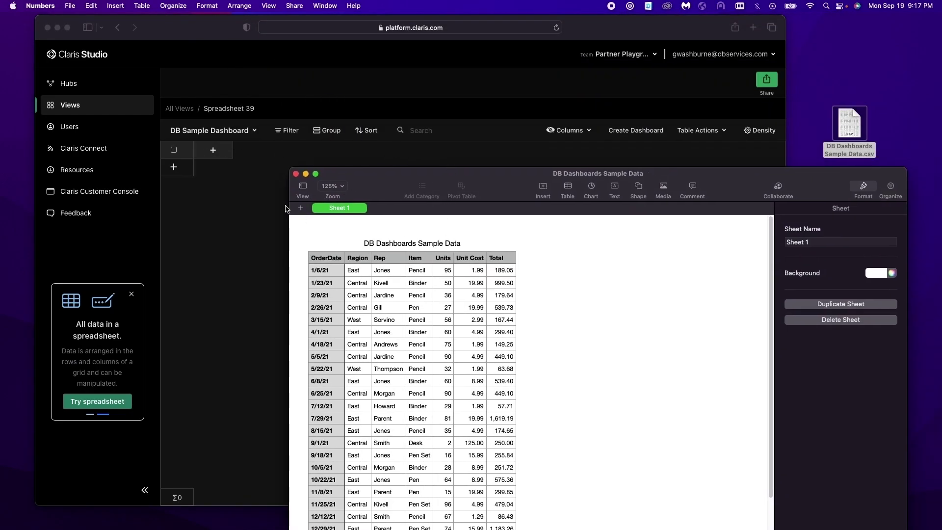
pyautogui.click(232, 208)
pyautogui.click(218, 156)
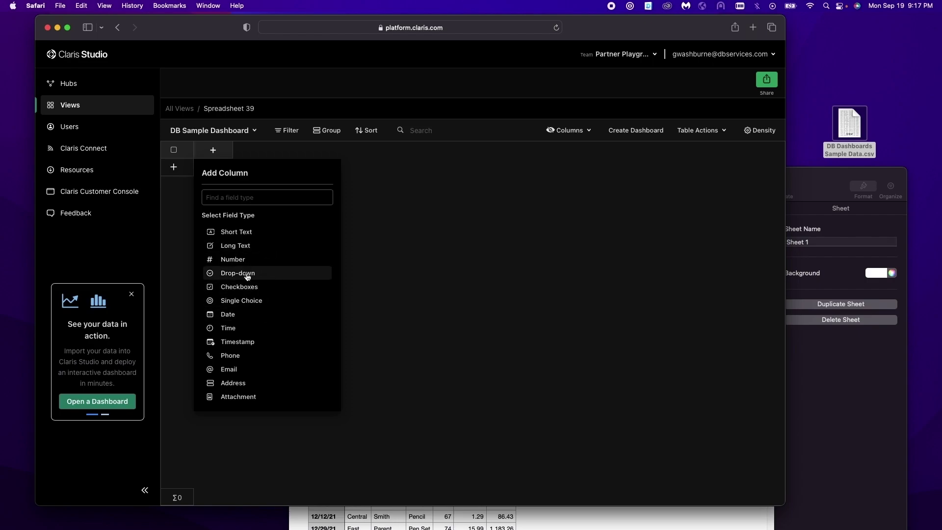
pyautogui.click(245, 315)
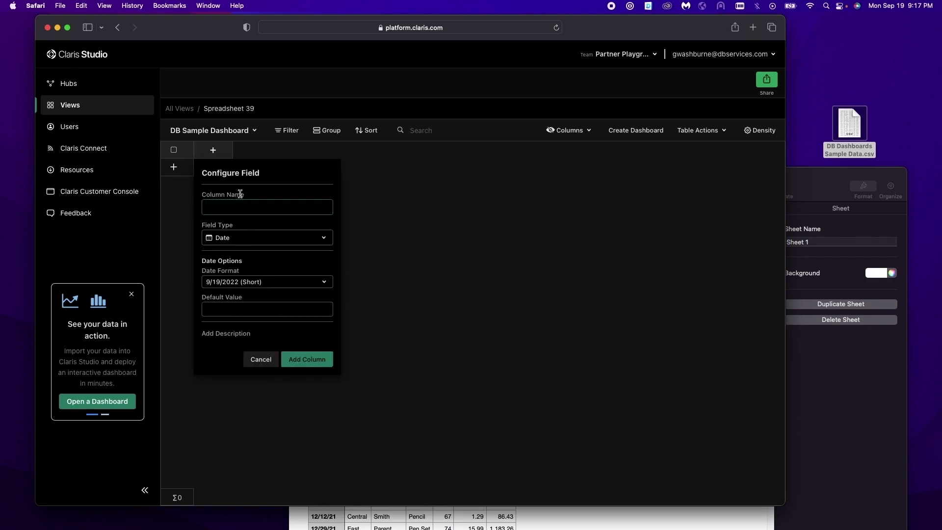
pyautogui.write('OrderDate')
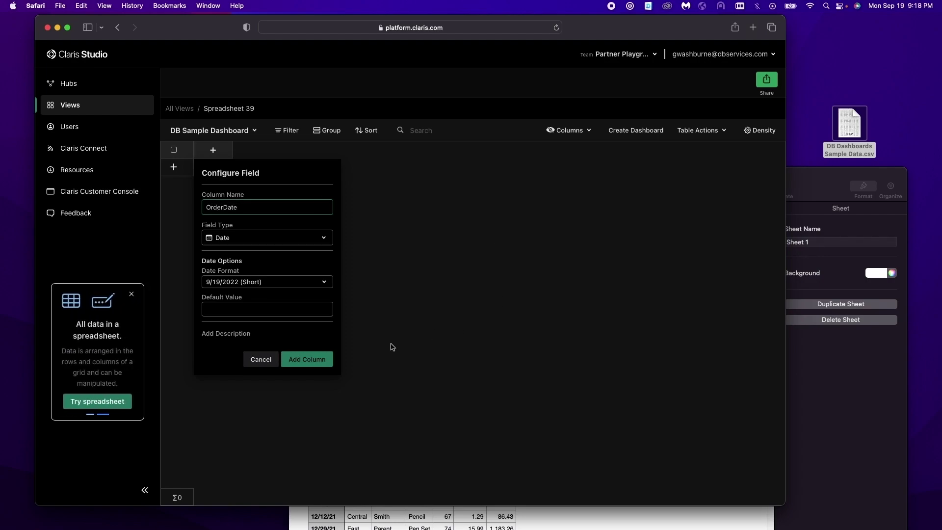
pyautogui.click(310, 360)
pyautogui.click(287, 151)
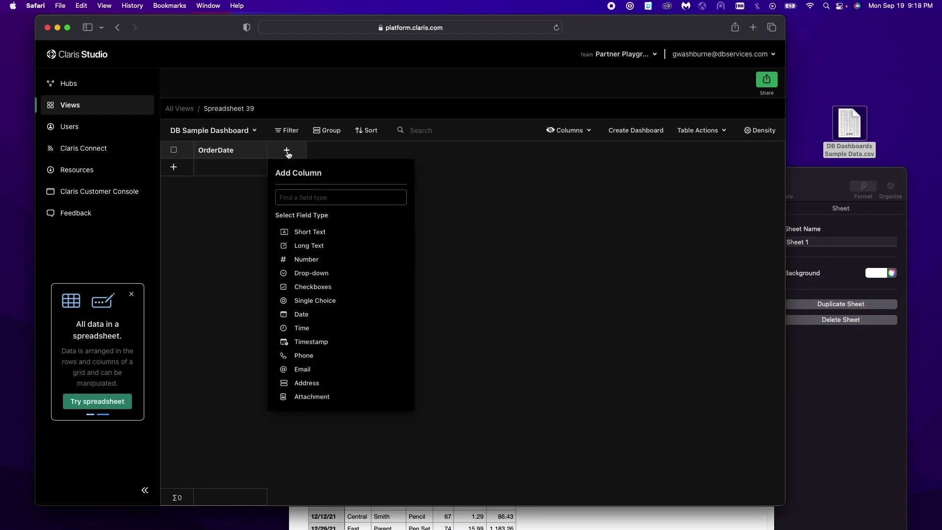
pyautogui.click(310, 233)
pyautogui.write('Region')
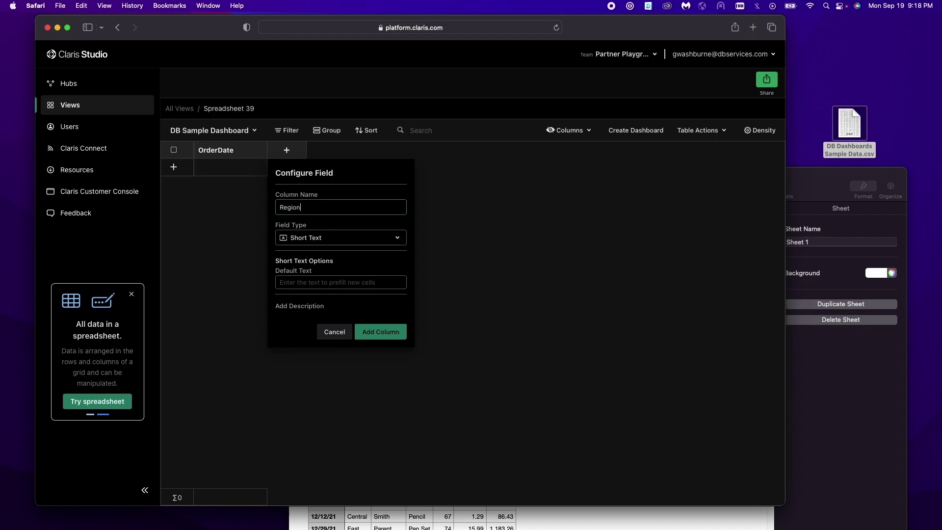
pyautogui.click(388, 335)
# Step: Add Rep and Item short-text columns
pyautogui.click(363, 151)
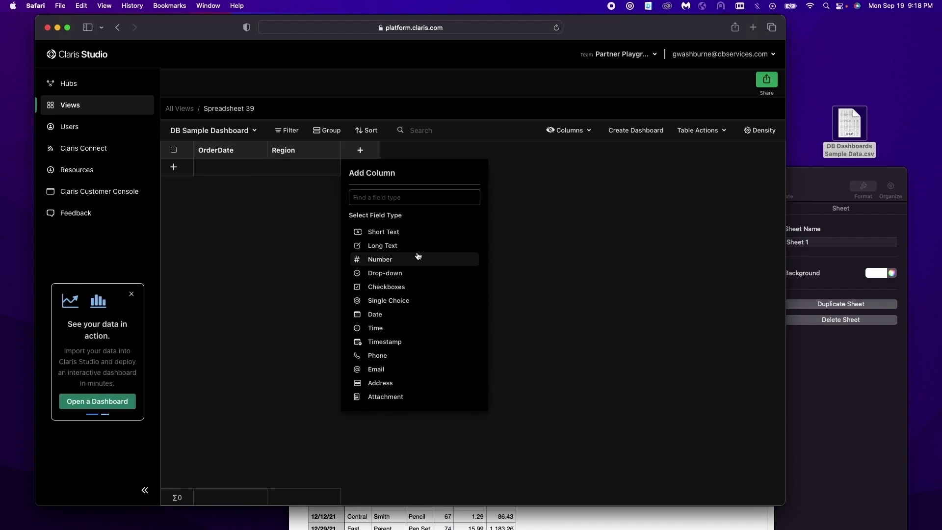
pyautogui.click(386, 232)
pyautogui.write('Rep')
pyautogui.click(461, 332)
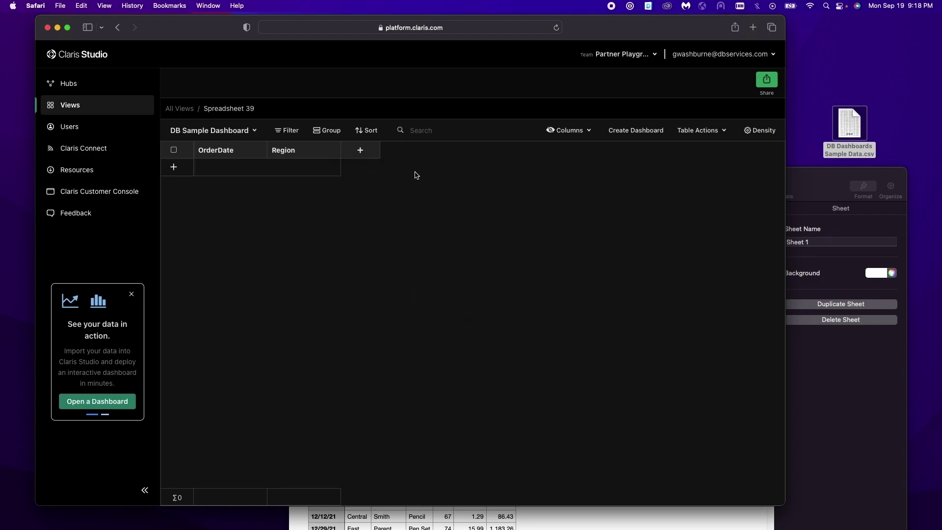
pyautogui.click(433, 151)
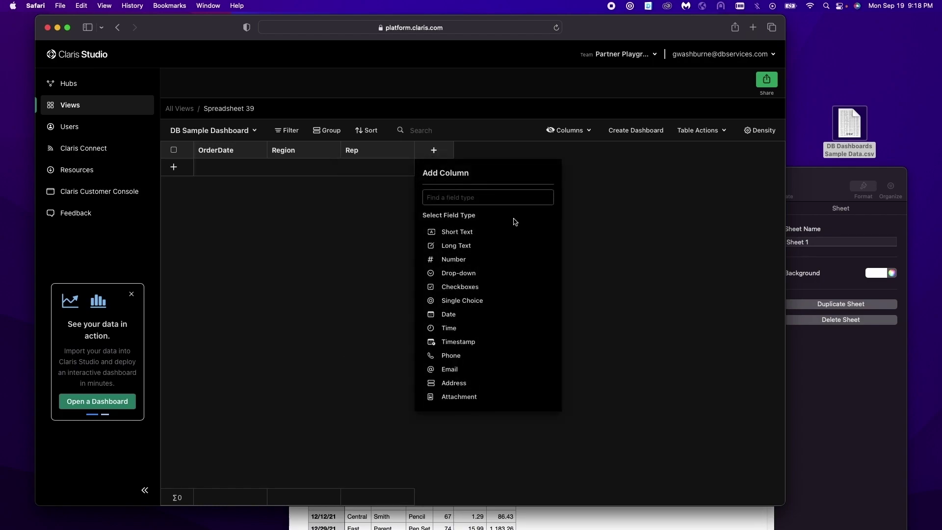
pyautogui.click(494, 232)
pyautogui.write('Item')
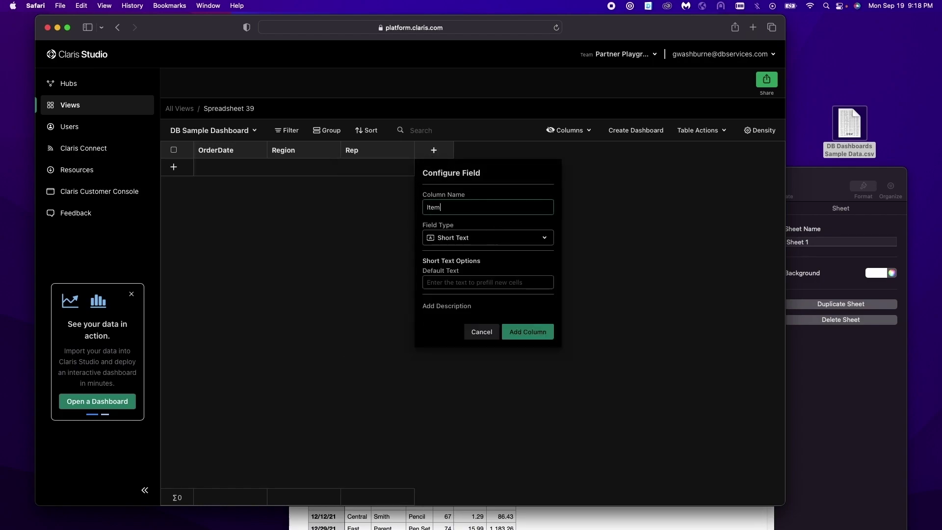
pyautogui.click(528, 332)
# Step: Add Units, Unit Cost and Total number columns, then bring the Numbers sample data forward
pyautogui.click(523, 153)
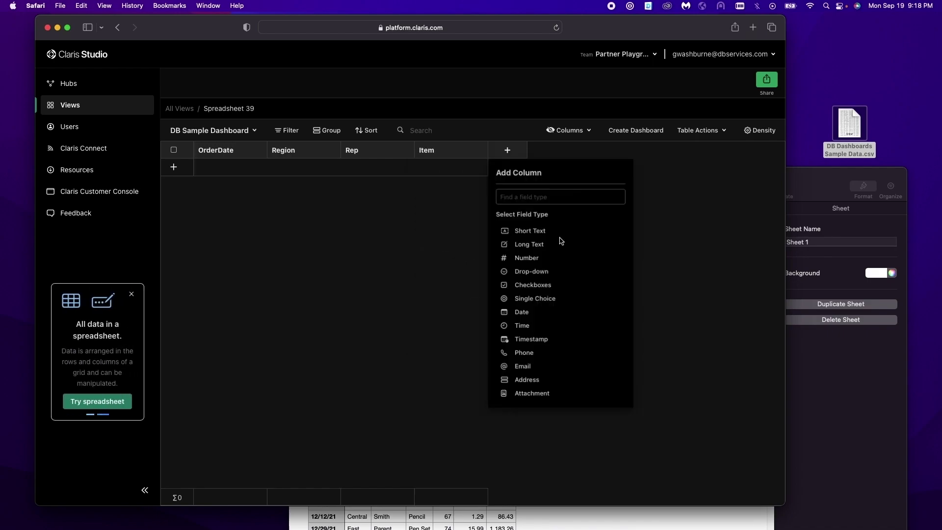
pyautogui.click(529, 261)
pyautogui.write('Unit')
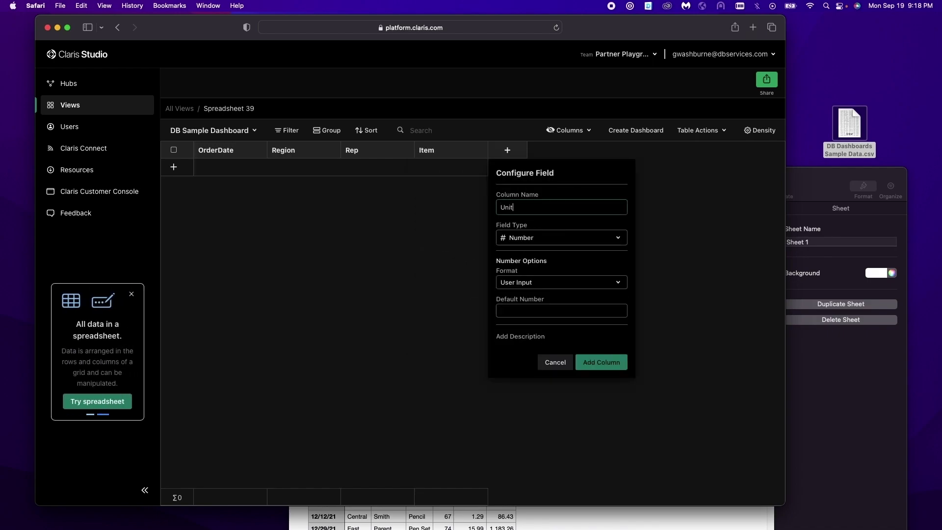
pyautogui.write('s')
pyautogui.click(591, 368)
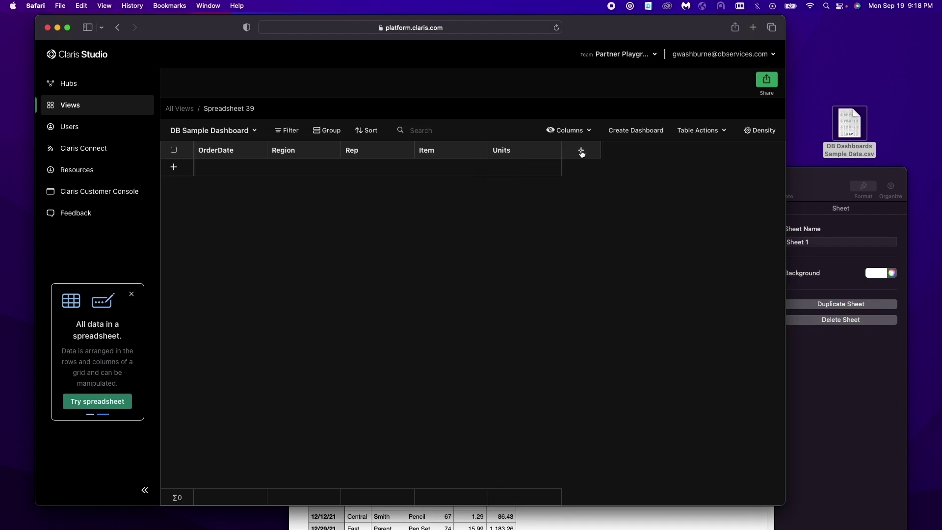
pyautogui.click(581, 151)
pyautogui.click(600, 265)
pyautogui.write('Unit C')
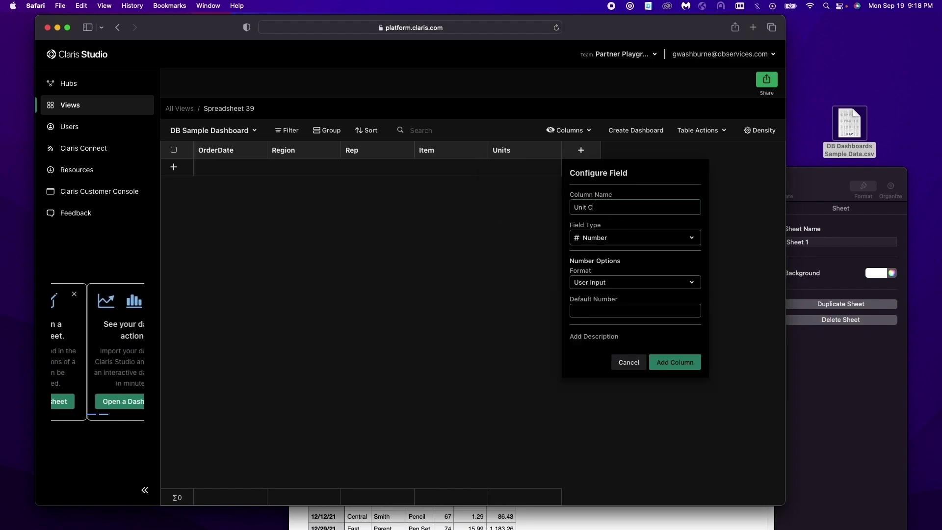
pyautogui.write('ost')
pyautogui.click(654, 368)
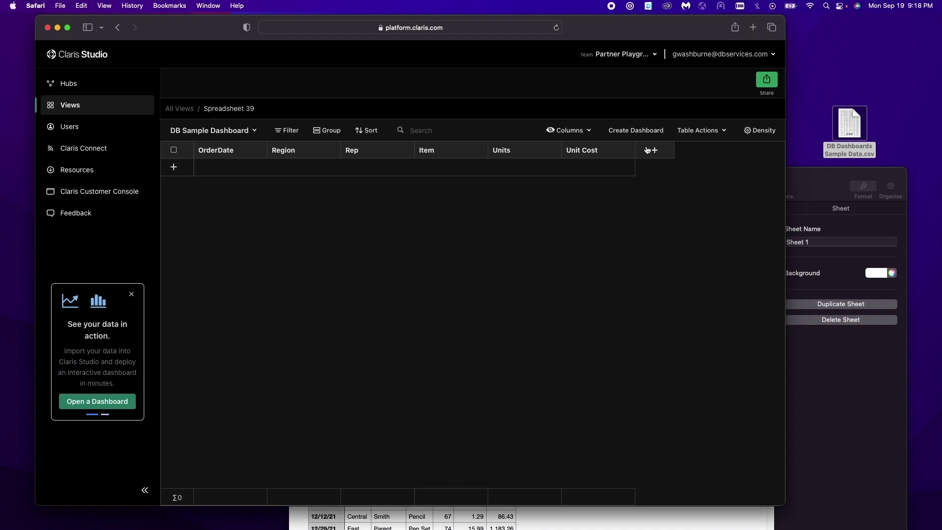
pyautogui.click(655, 150)
pyautogui.click(673, 259)
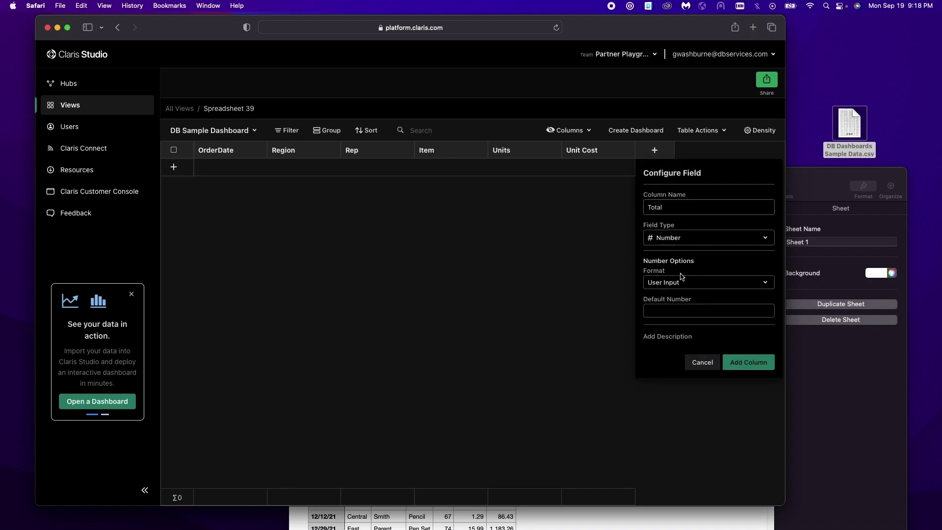
pyautogui.click(748, 363)
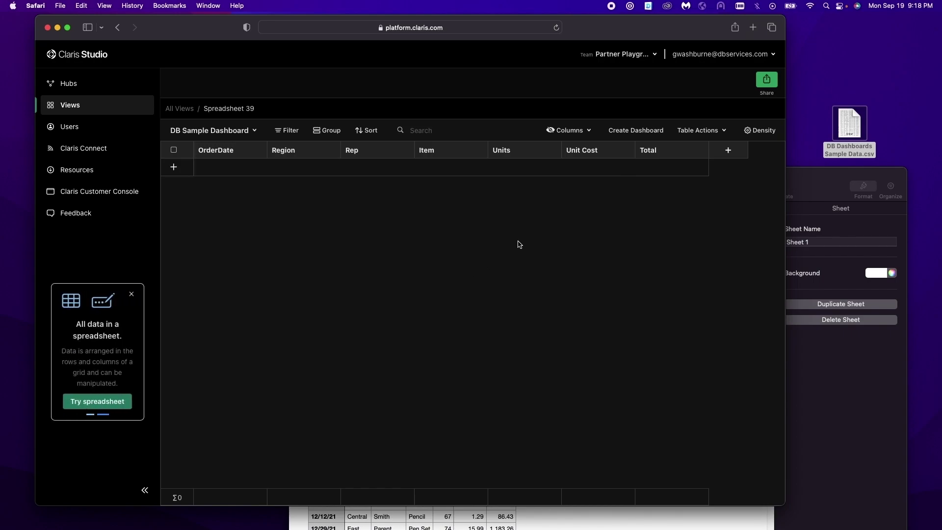
pyautogui.click(799, 192)
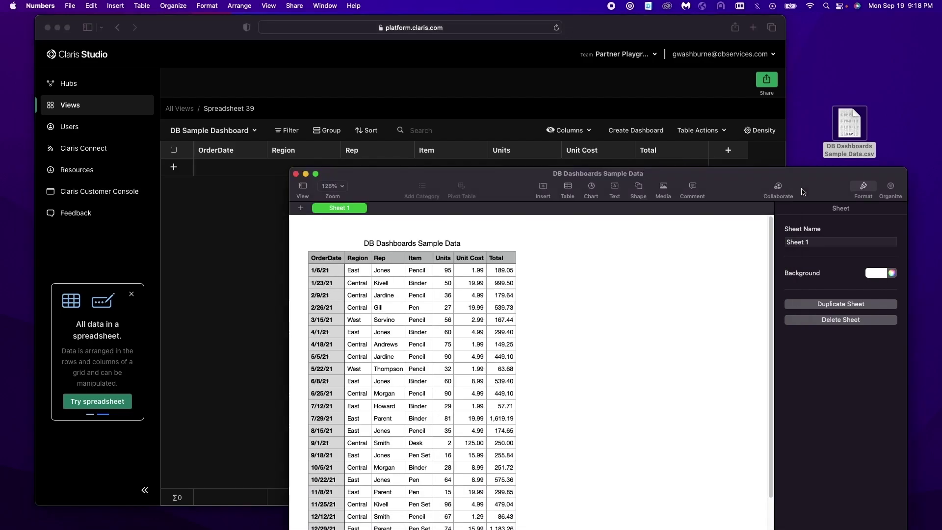
# Step: Close Numbers and import the desktop sample CSV, keeping Item mapped to the Item field
pyautogui.click(296, 174)
pyautogui.click(703, 278)
pyautogui.click(722, 133)
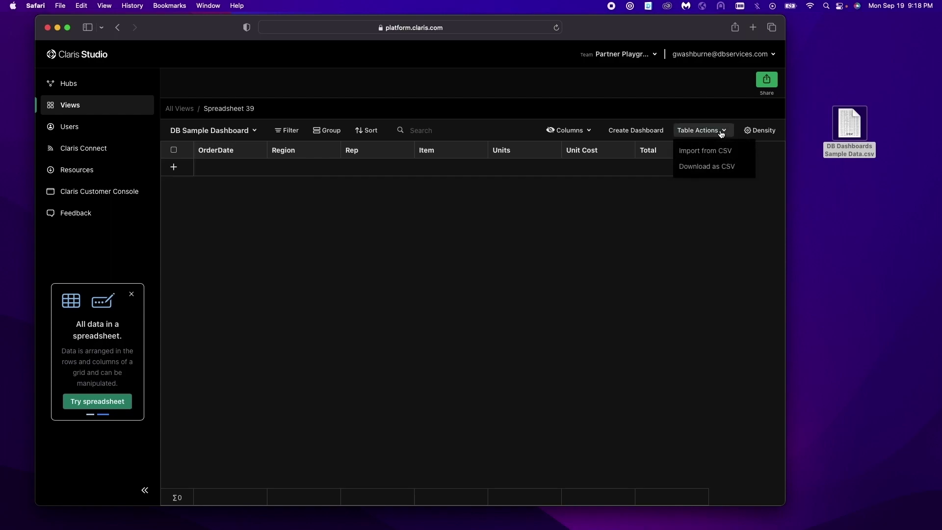
pyautogui.click(695, 152)
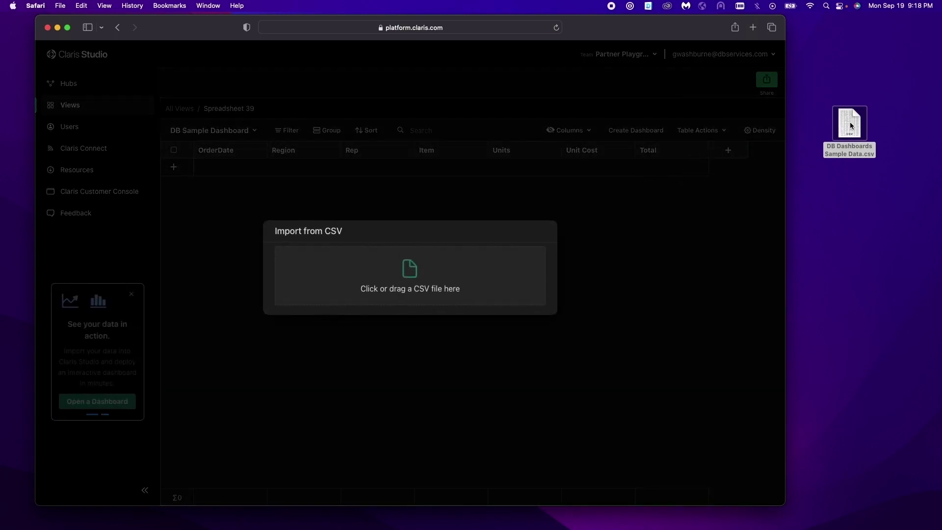
pyautogui.moveTo(851, 126); pyautogui.dragTo(408, 258)
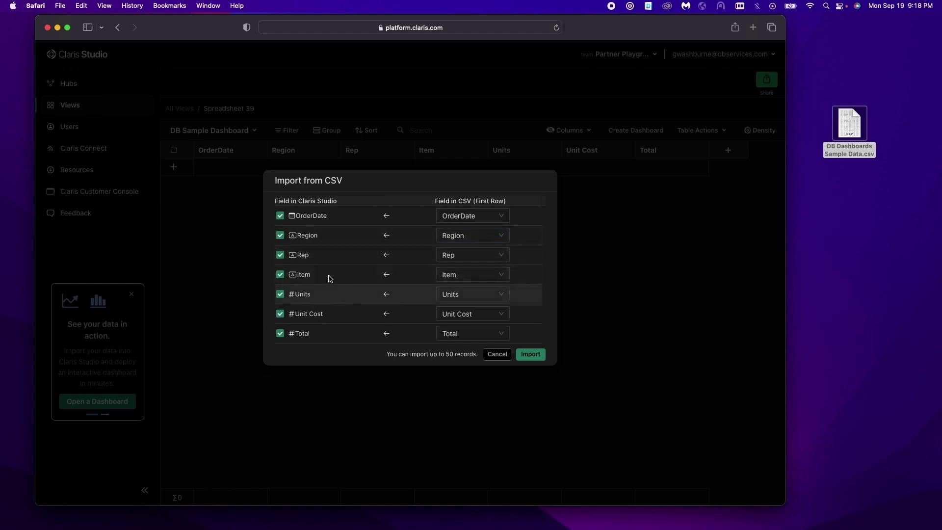
pyautogui.click(463, 279)
pyautogui.click(368, 364)
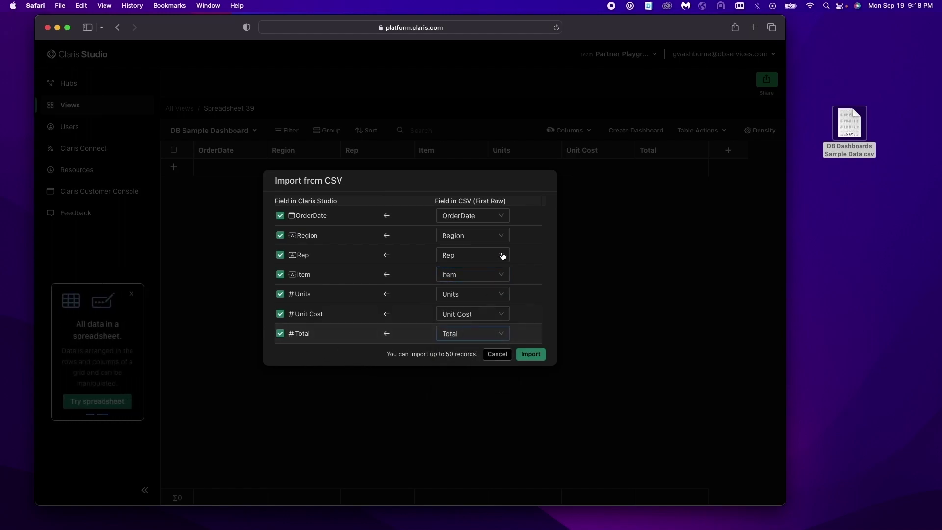
pyautogui.click(537, 356)
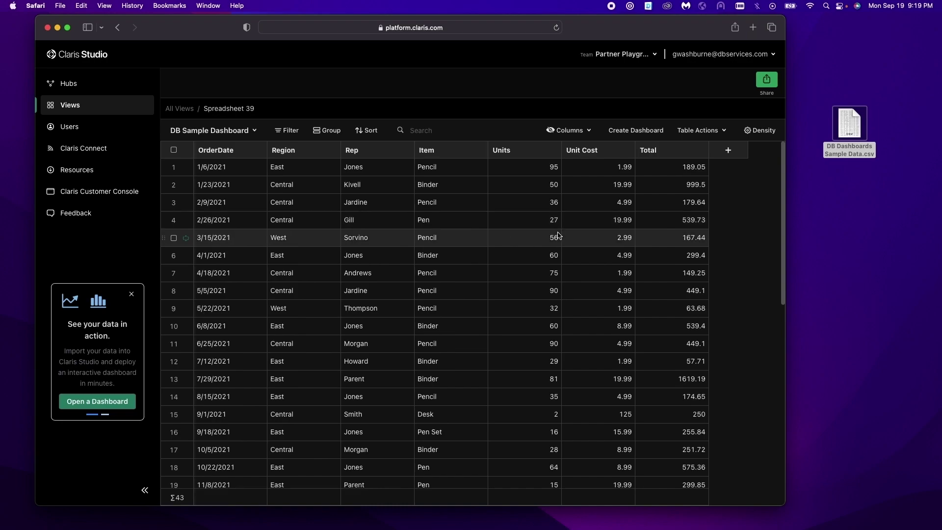
# Step: Build a bar chart with Rep on the X-axis and summed Total on the Y-axis
pyautogui.click(633, 134)
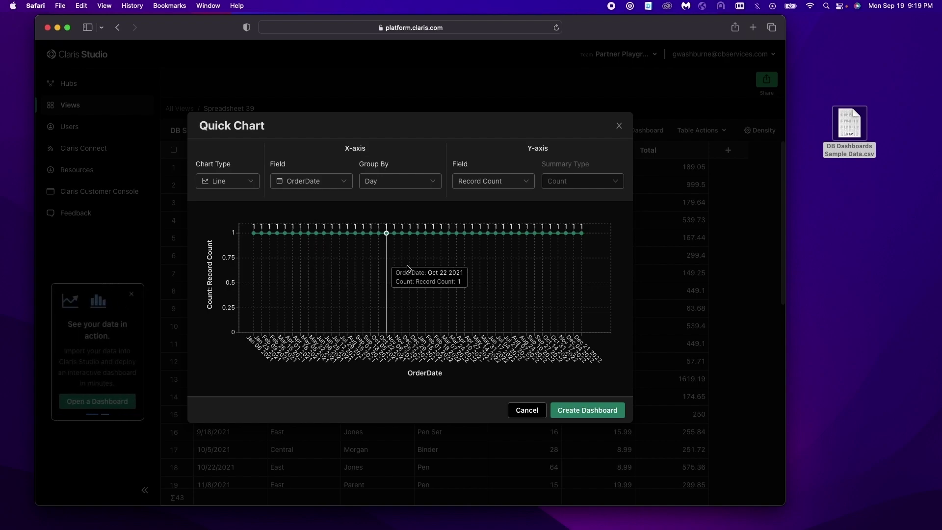
pyautogui.click(239, 187)
pyautogui.click(231, 209)
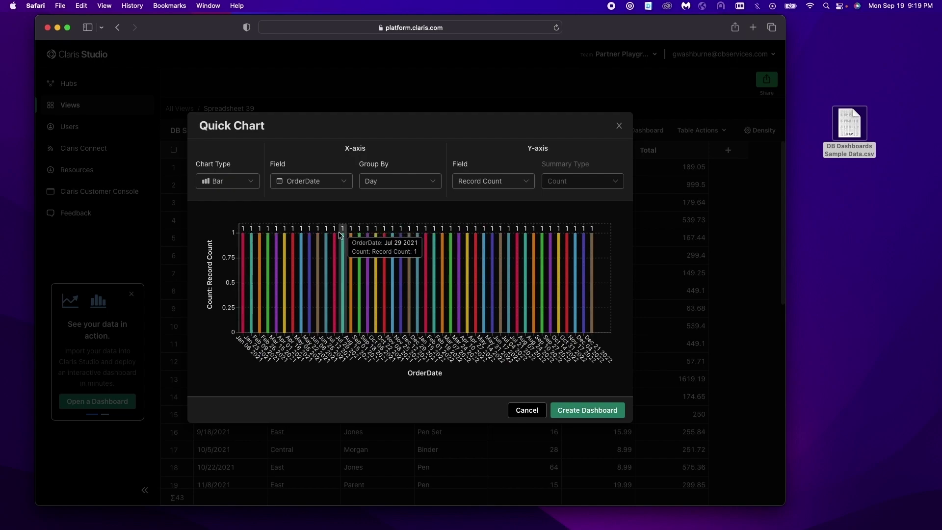
pyautogui.click(329, 182)
pyautogui.click(306, 244)
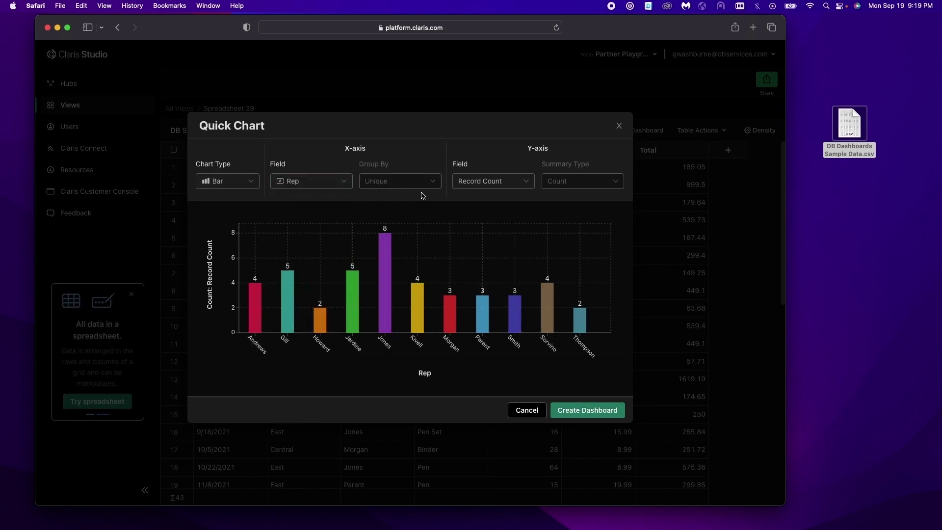
pyautogui.click(471, 185)
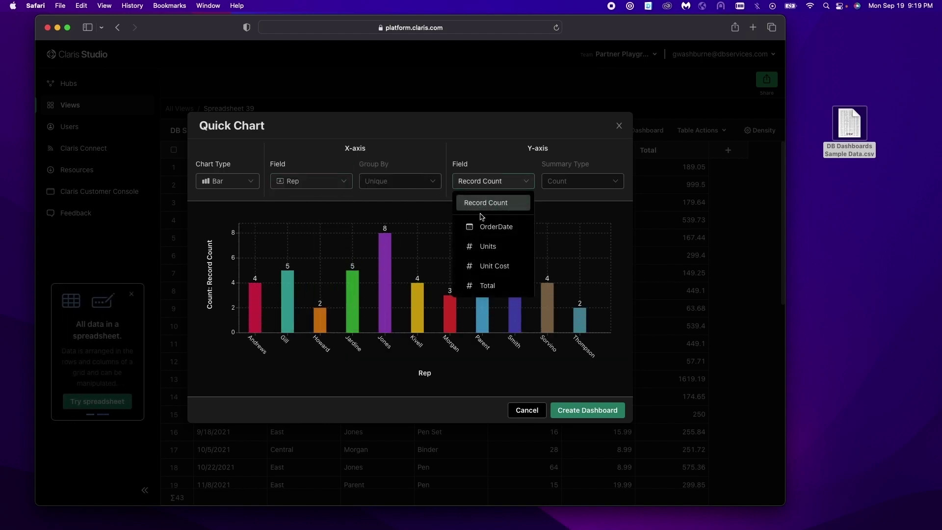
pyautogui.click(492, 289)
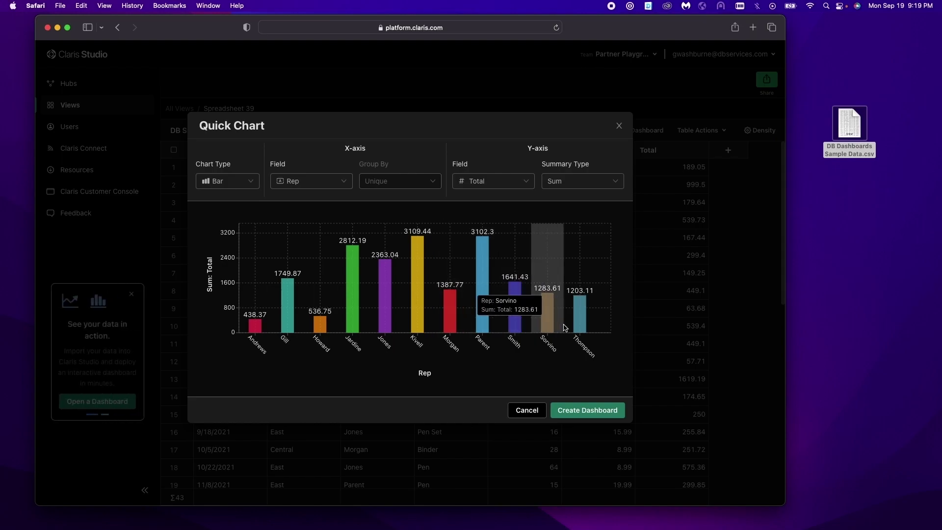
pyautogui.click(580, 411)
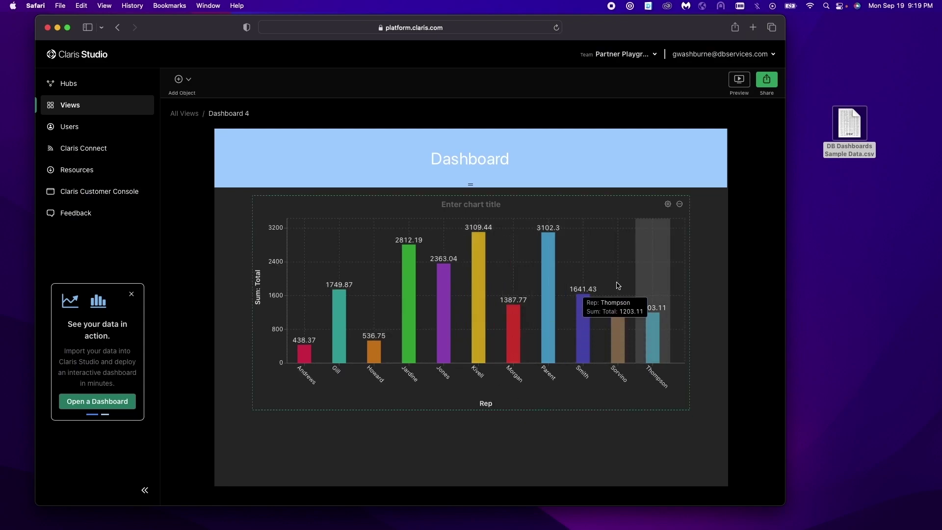
# Step: Label the bar chart's vertical axis 'Total Sales'
pyautogui.click(669, 205)
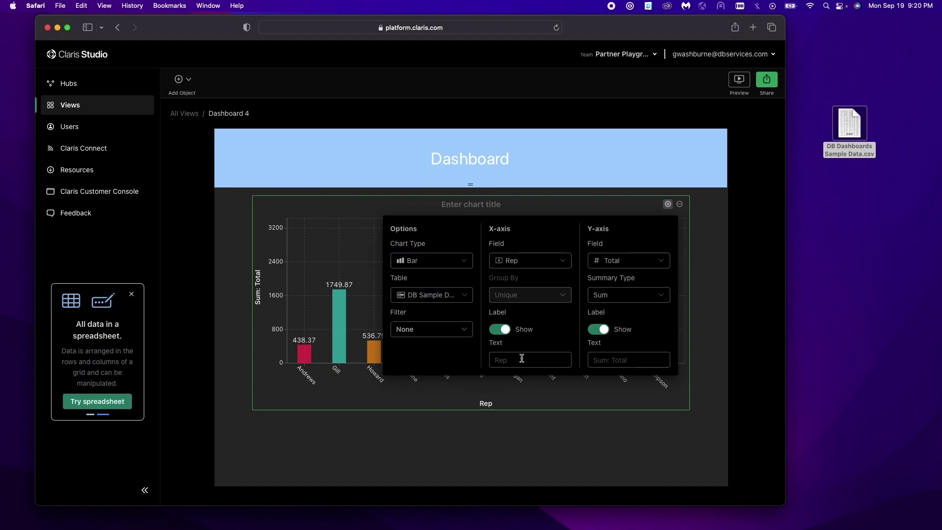
pyautogui.click(604, 355)
pyautogui.write('Total Sales')
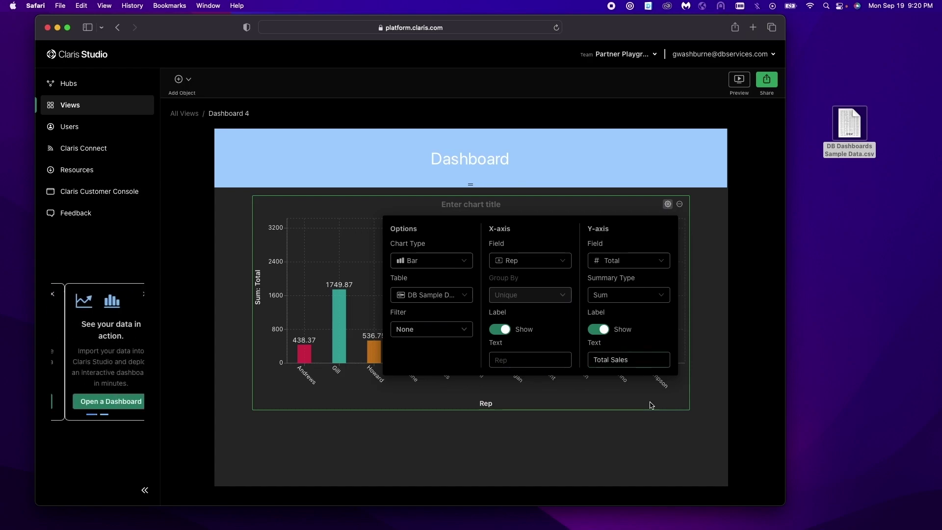
pyautogui.click(677, 449)
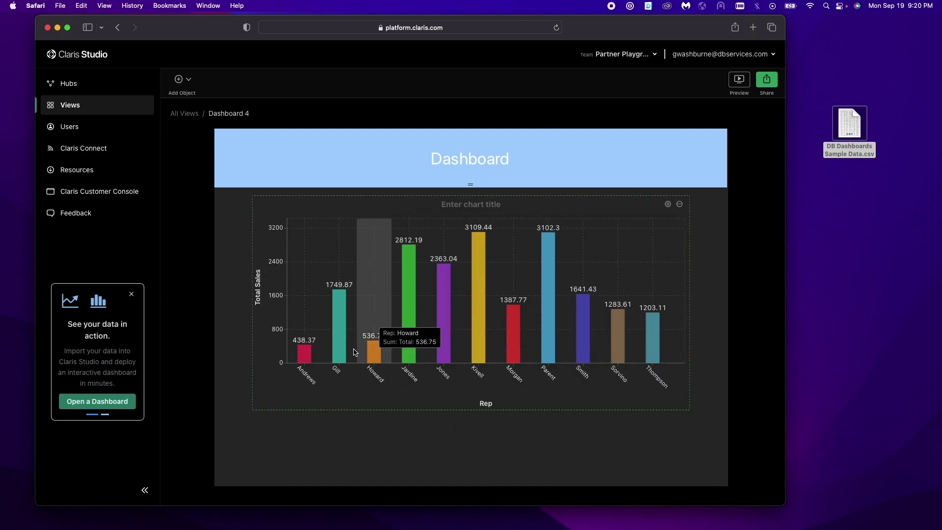
# Step: Title the bar chart 'Rep Sales'
pyautogui.click(483, 204)
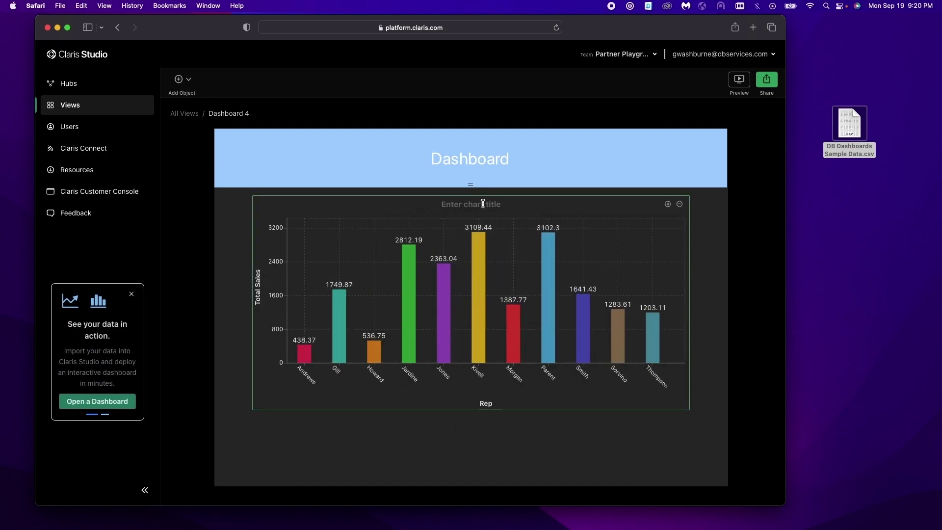
pyautogui.write('Rep Sales')
pyautogui.click(715, 262)
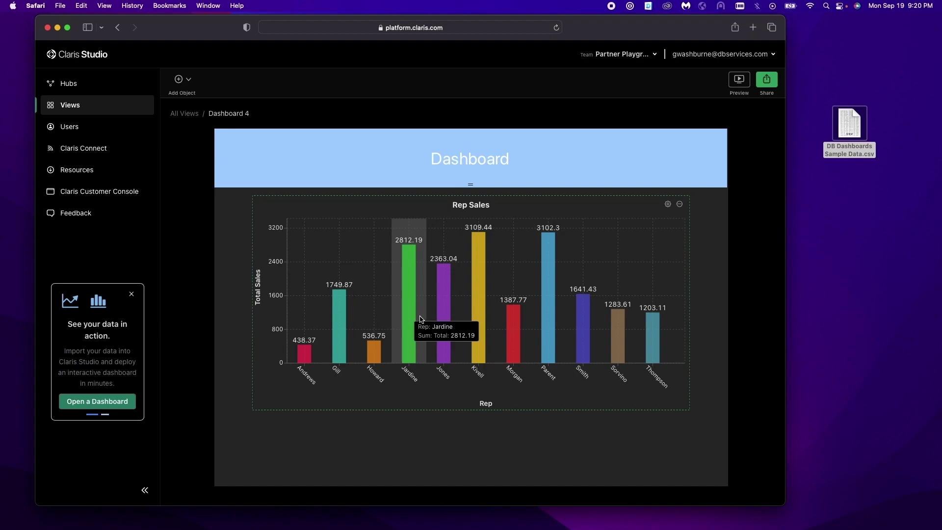
pyautogui.click(188, 80)
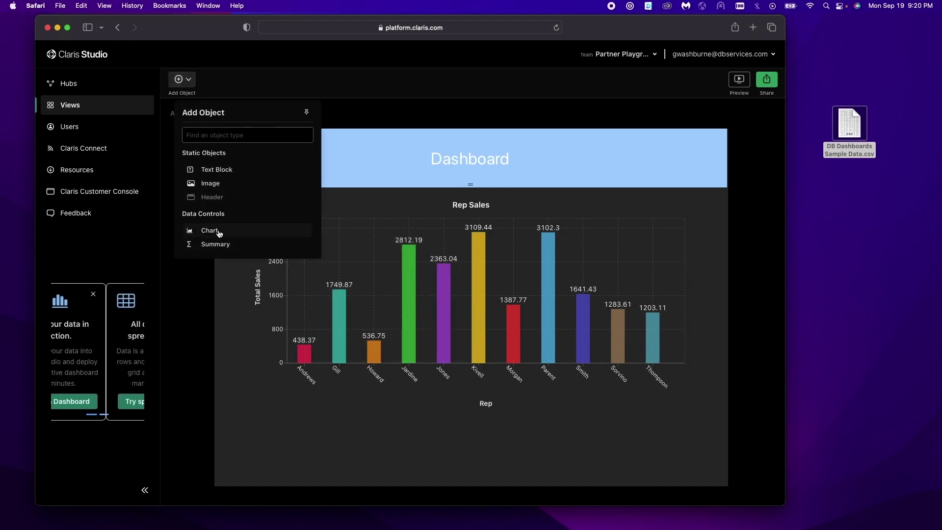
# Step: Drop a chart onto the dashboard, then delete that OrderDate chart
pyautogui.moveTo(215, 231); pyautogui.dragTo(432, 448)
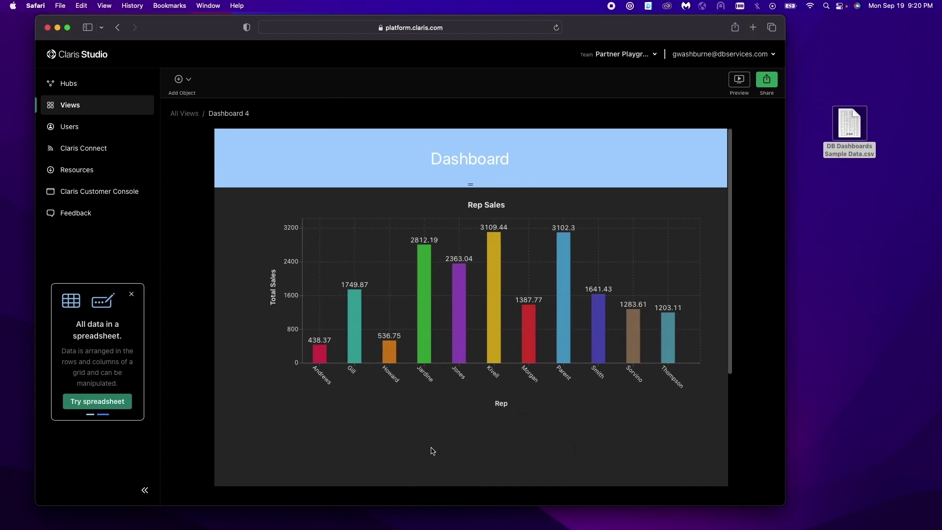
pyautogui.scroll(-5, 667, 314)
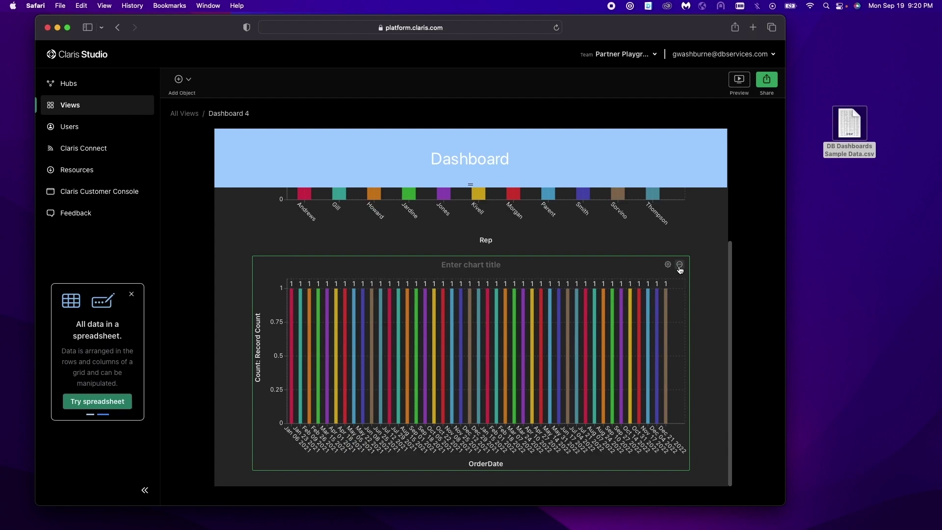
pyautogui.click(680, 265)
pyautogui.click(636, 285)
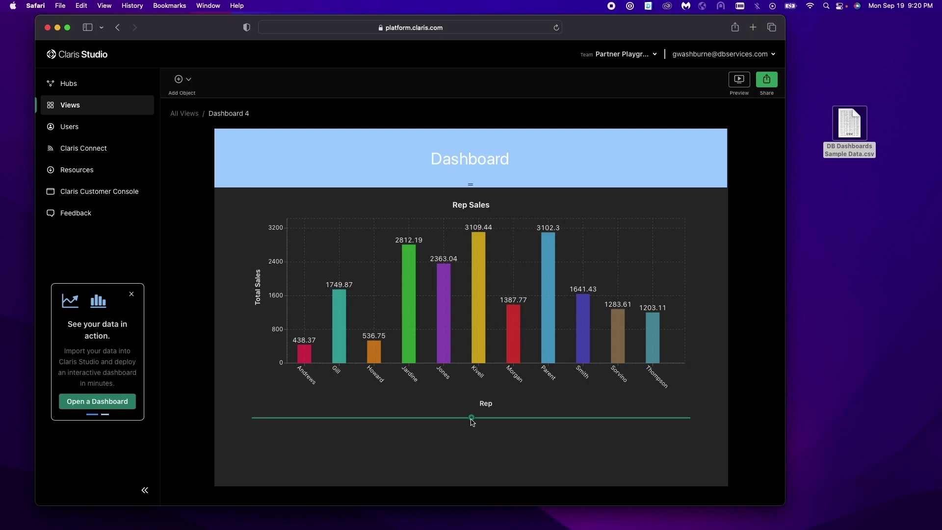
# Step: Insert a new chart directly below the Rep Sales chart
pyautogui.click(471, 418)
pyautogui.scroll(-3, 437, 446)
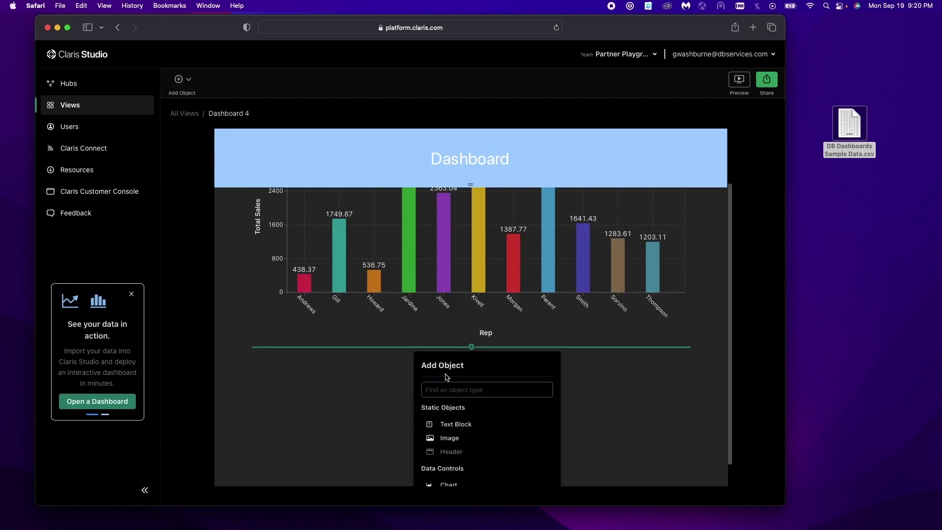
pyautogui.scroll(-1, 447, 377)
pyautogui.click(452, 462)
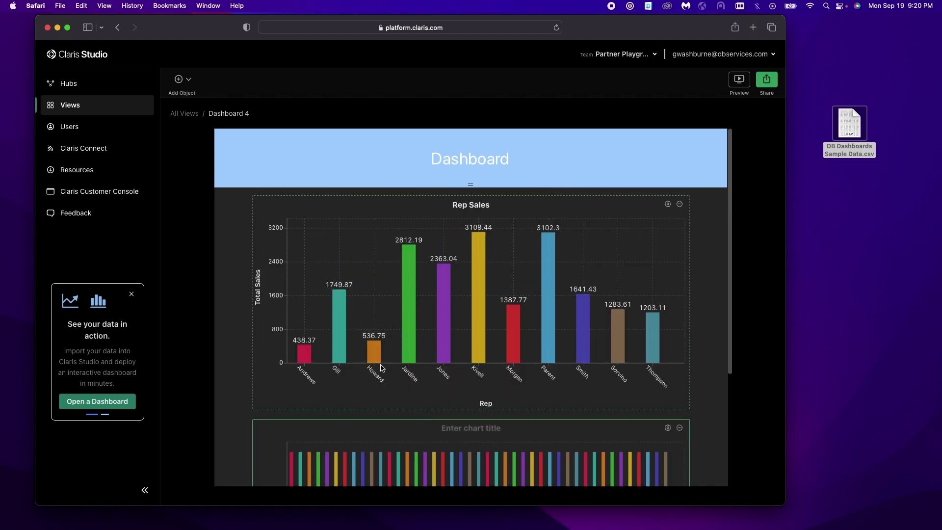
pyautogui.scroll(-5, 382, 368)
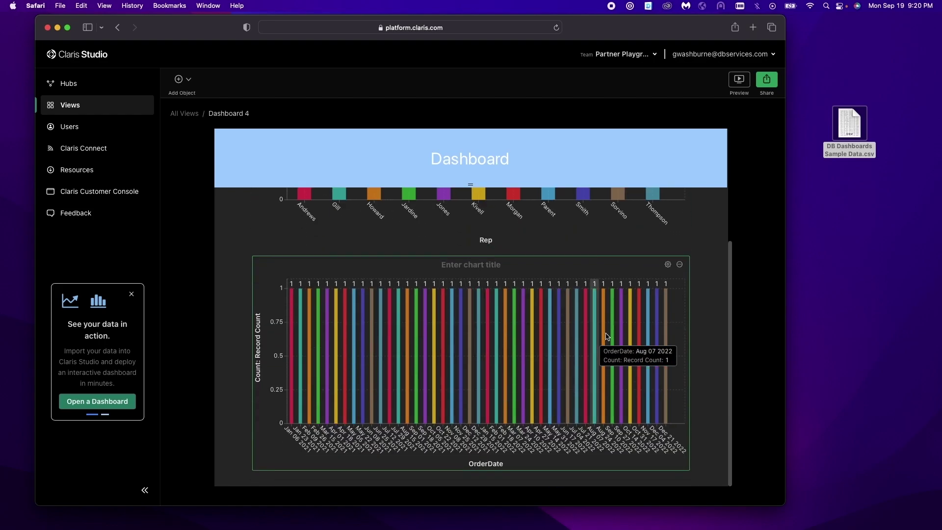
pyautogui.click(668, 264)
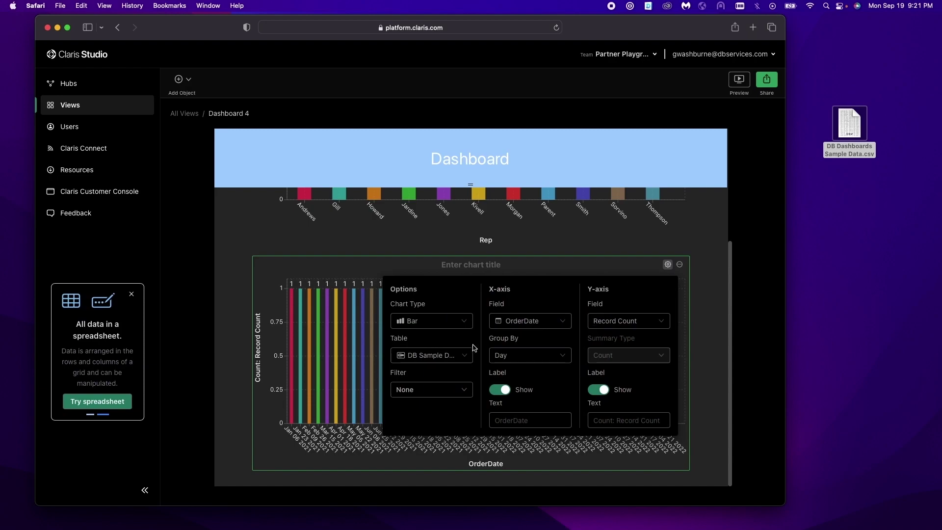
# Step: Turn the second chart into a pie chart of summed Units by Item
pyautogui.click(466, 328)
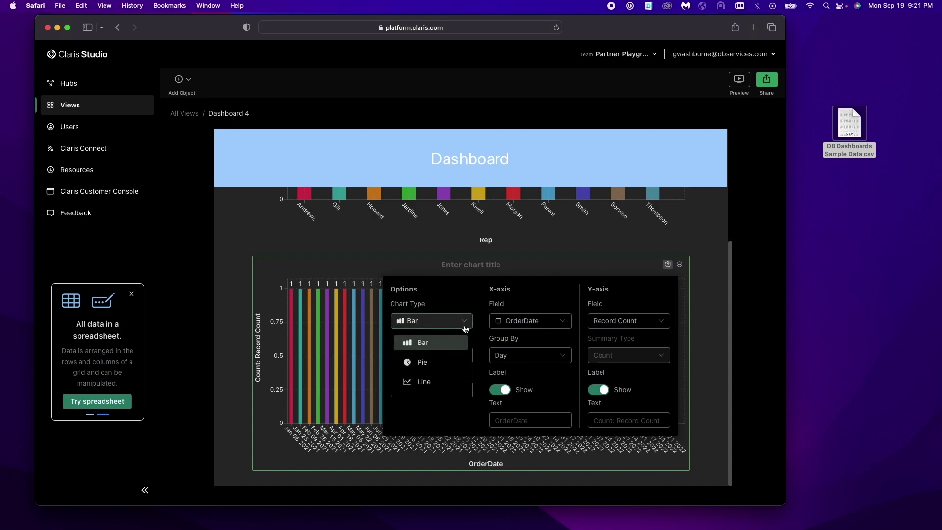
pyautogui.click(422, 363)
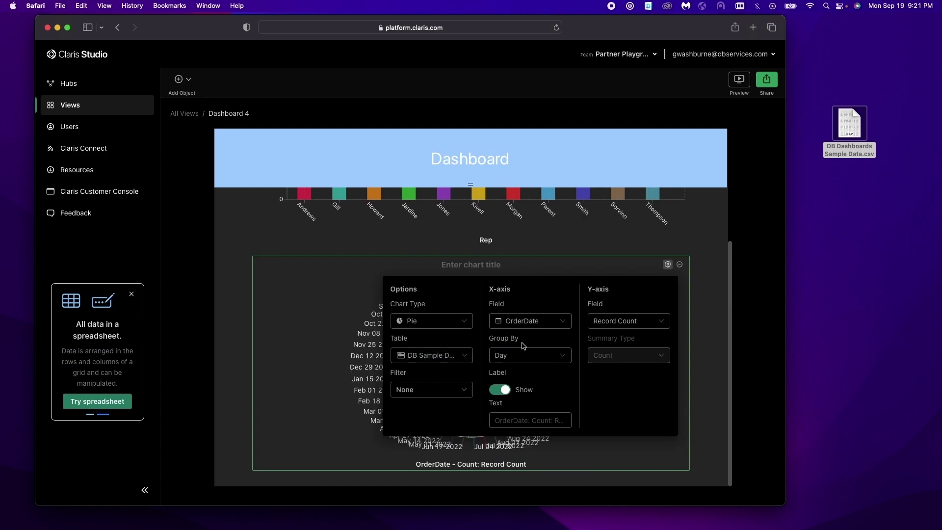
pyautogui.click(528, 326)
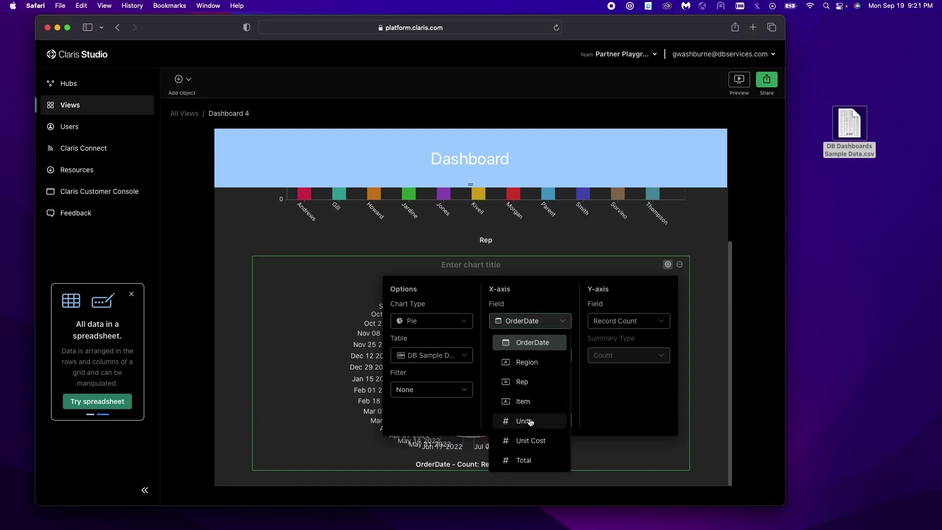
pyautogui.click(524, 399)
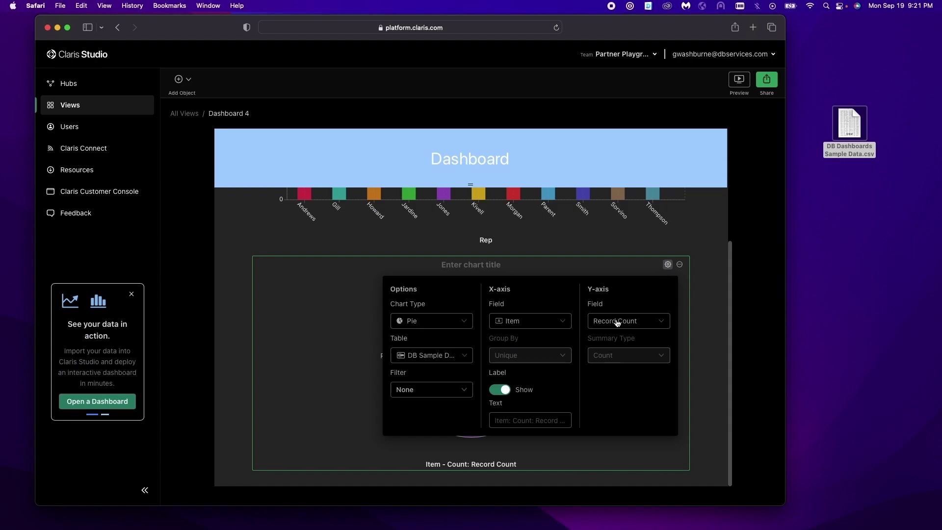
pyautogui.click(618, 323)
pyautogui.click(623, 387)
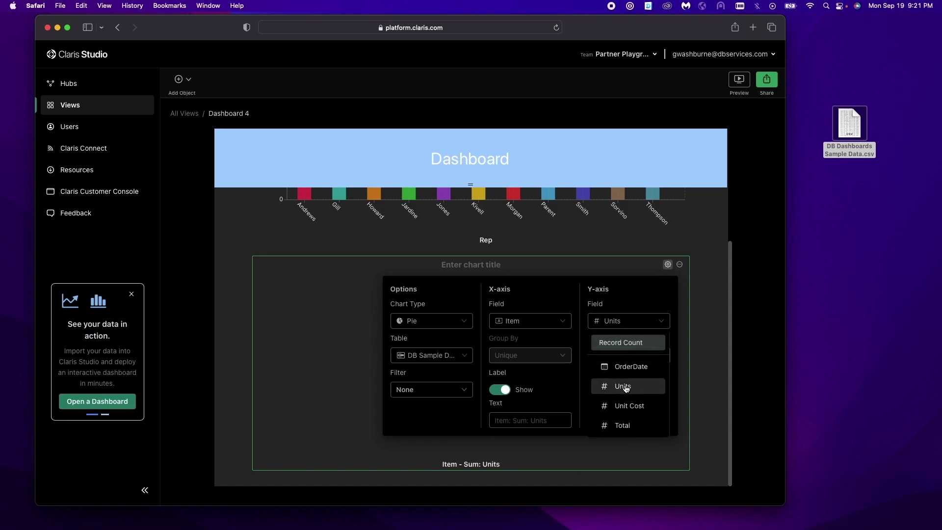
pyautogui.click(720, 300)
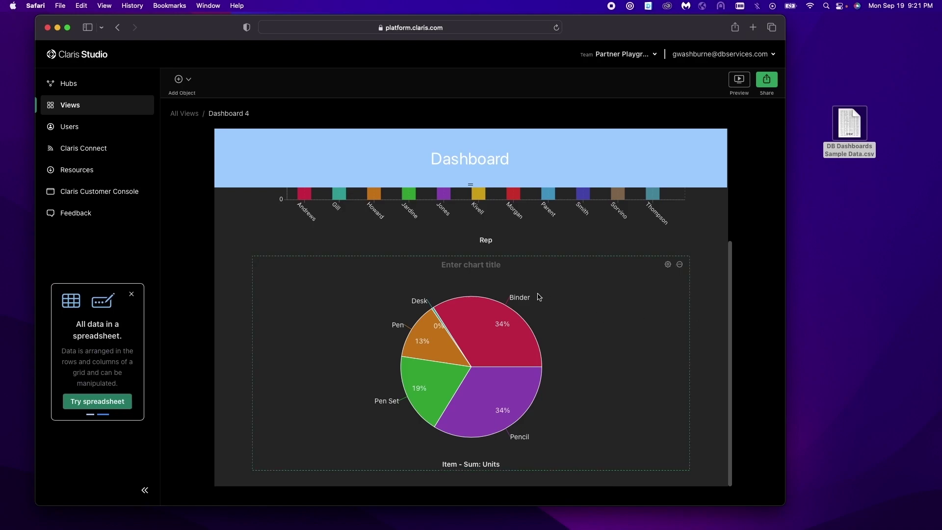
# Step: Title the pie chart 'Orders'
pyautogui.click(478, 268)
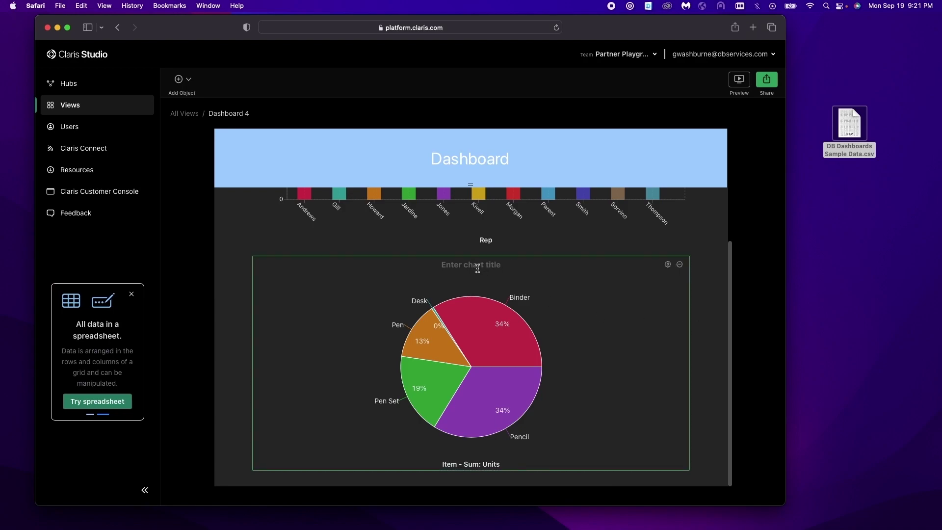
pyautogui.write('Orders')
pyautogui.click(713, 330)
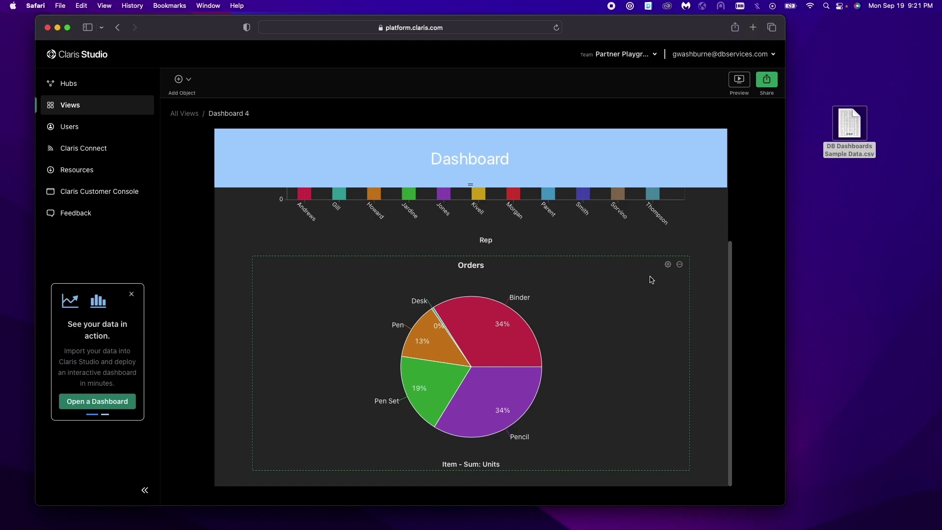
# Step: Clear the pie chart's X-axis label text so no caption shows beneath it
pyautogui.click(668, 264)
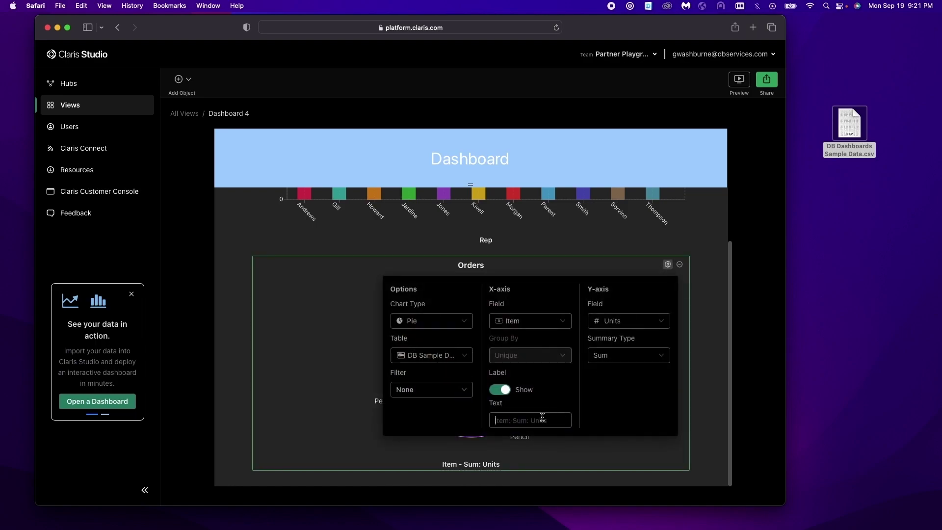
pyautogui.click(542, 416)
pyautogui.click(713, 357)
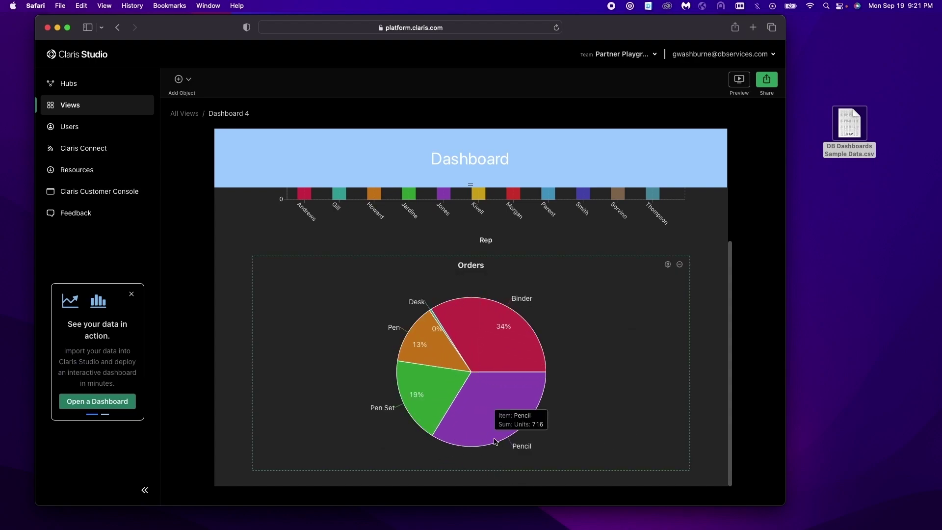
pyautogui.moveTo(505, 359)
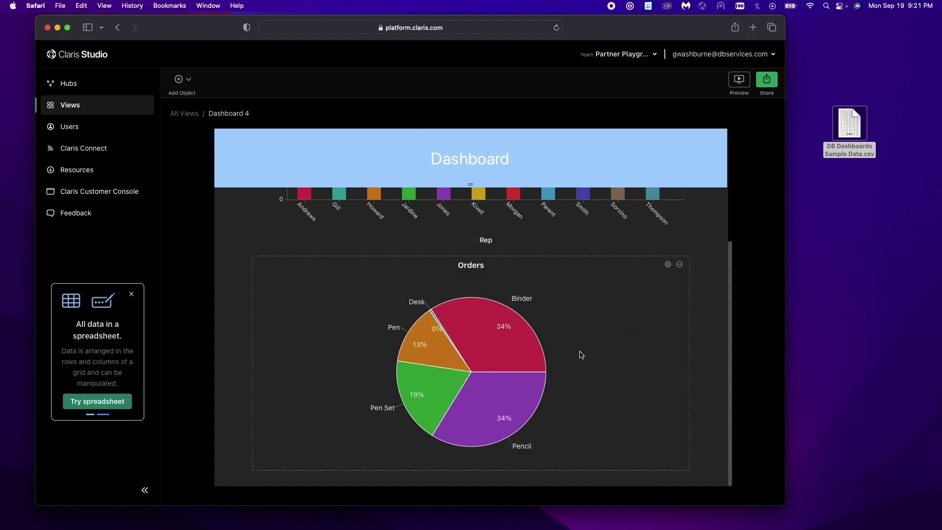
pyautogui.click(668, 265)
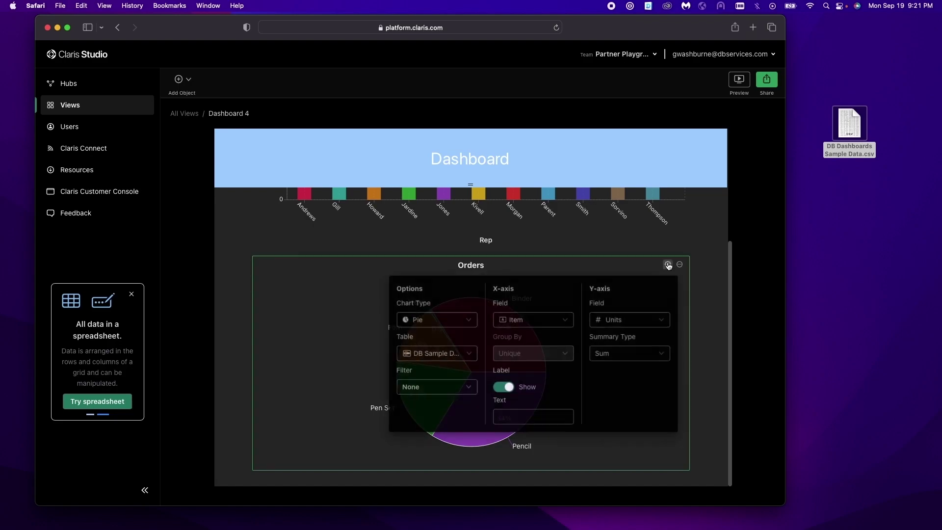
pyautogui.click(695, 301)
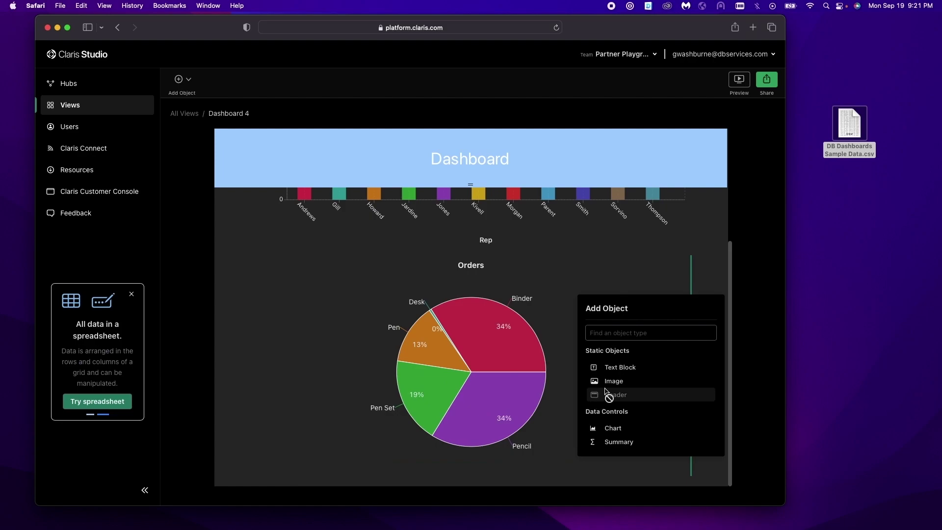
pyautogui.click(711, 277)
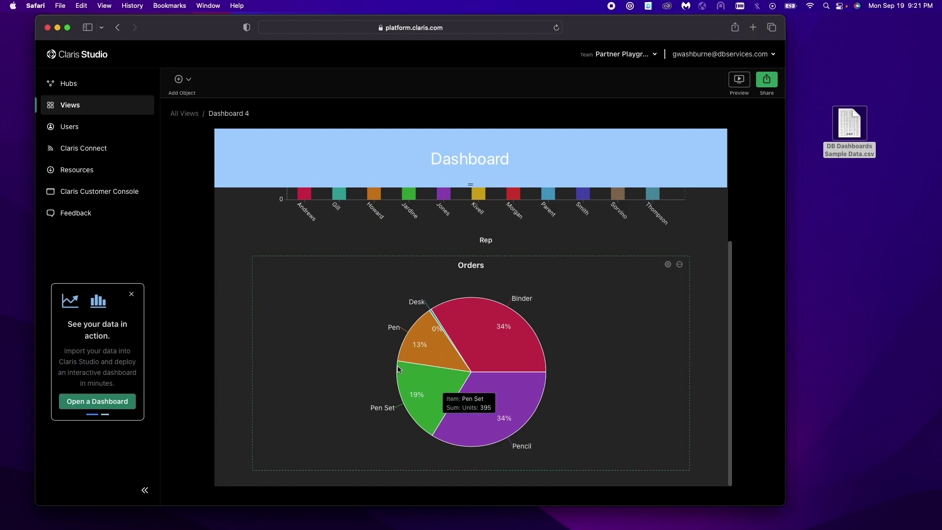
pyautogui.scroll(3, 557, 379)
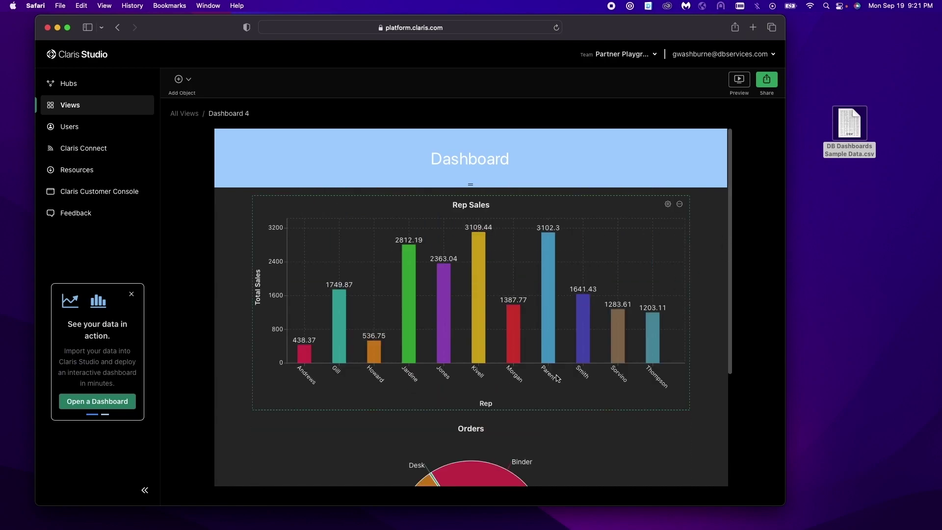
pyautogui.scroll(-3, 558, 378)
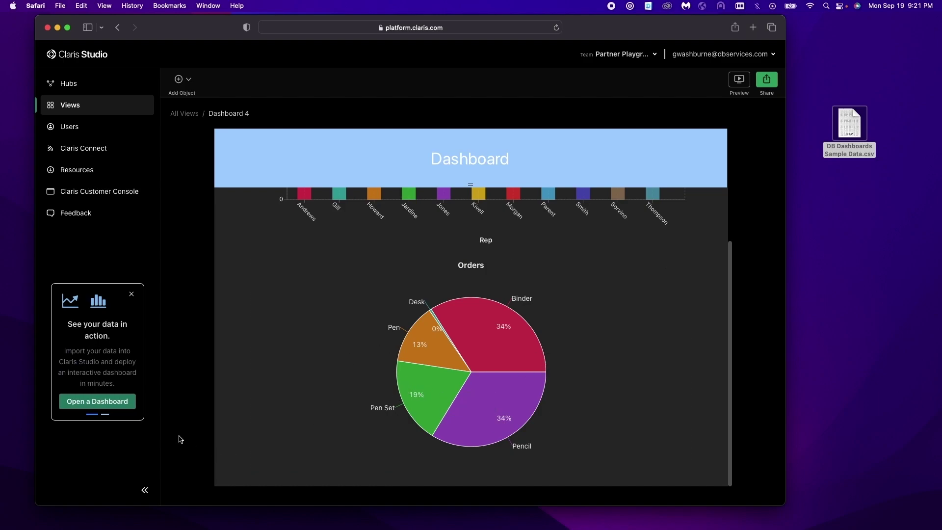
# Step: Add a summary below the pie, filtered to Rep equal to the top-selling rep
pyautogui.click(328, 479)
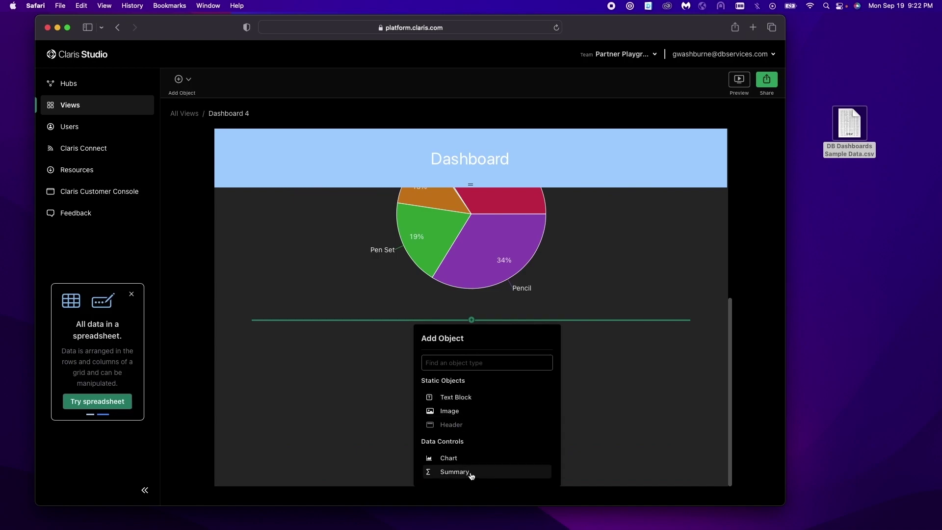
pyautogui.click(454, 472)
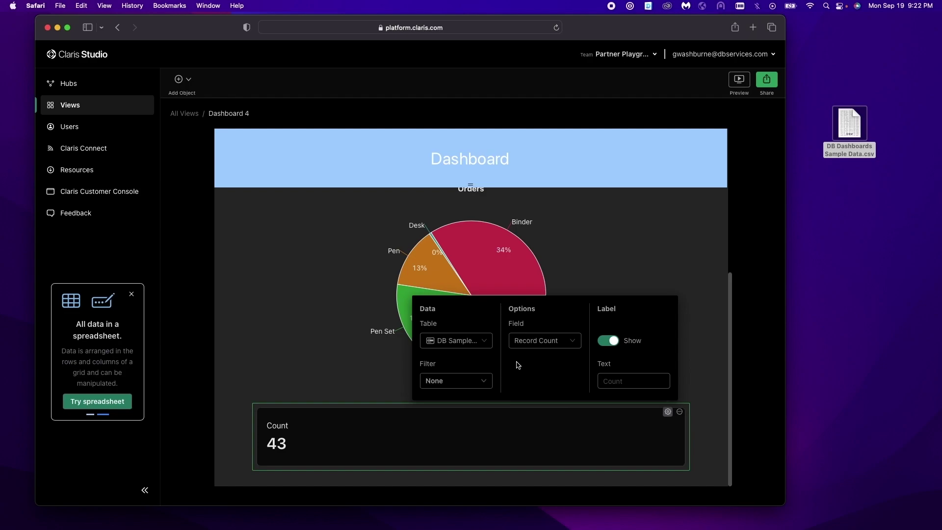
pyautogui.click(479, 387)
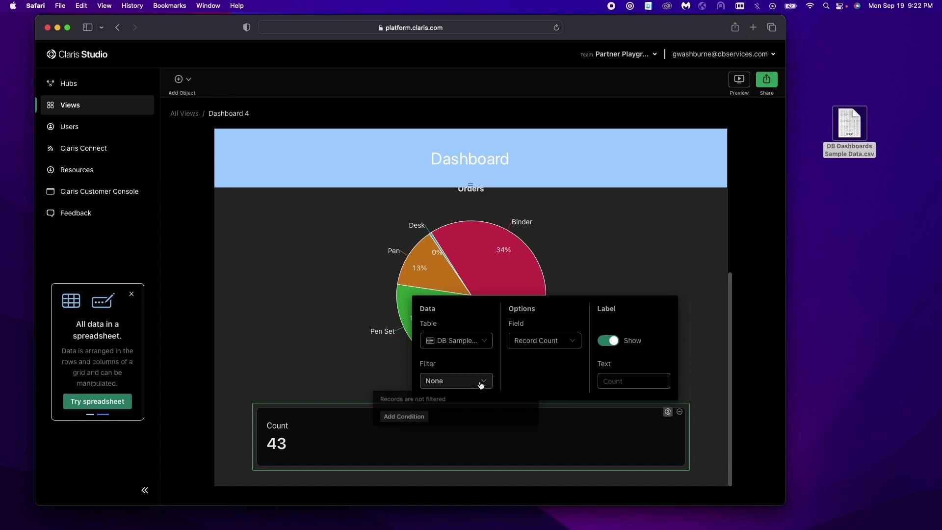
pyautogui.click(401, 422)
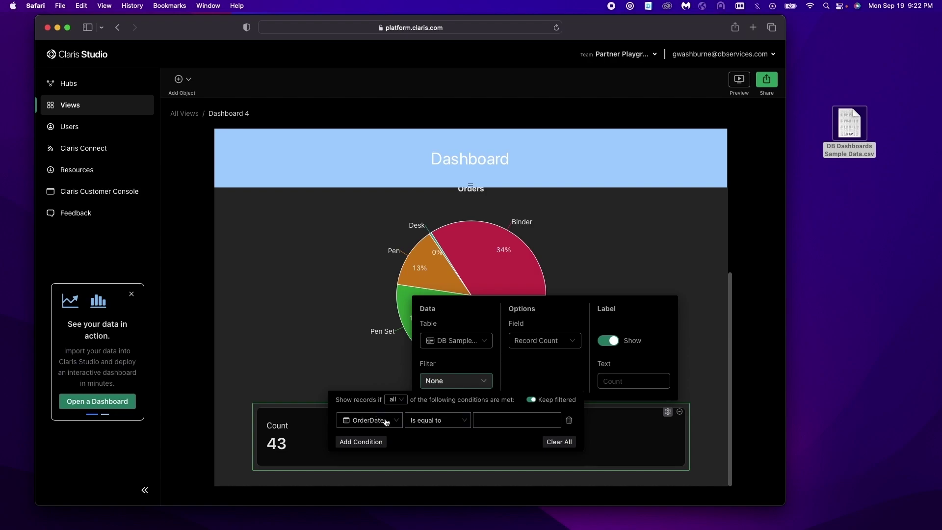
pyautogui.click(393, 428)
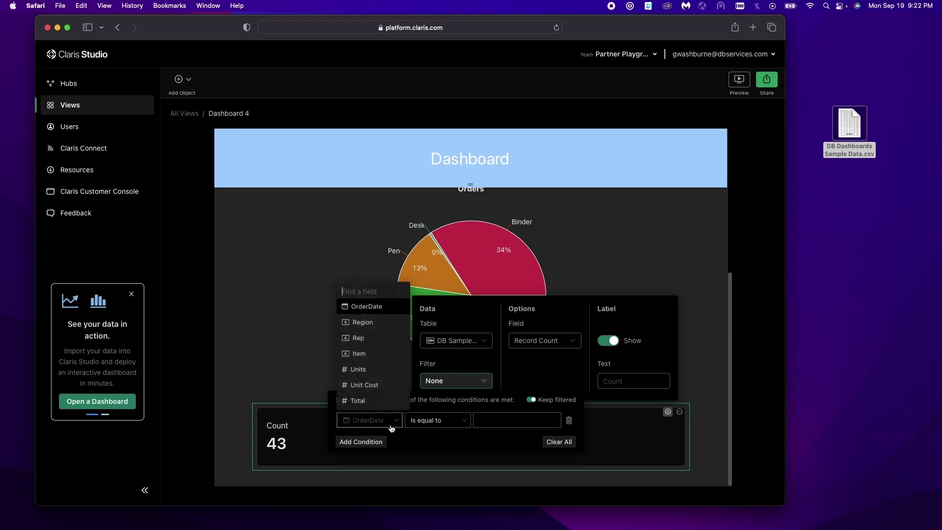
pyautogui.click(372, 338)
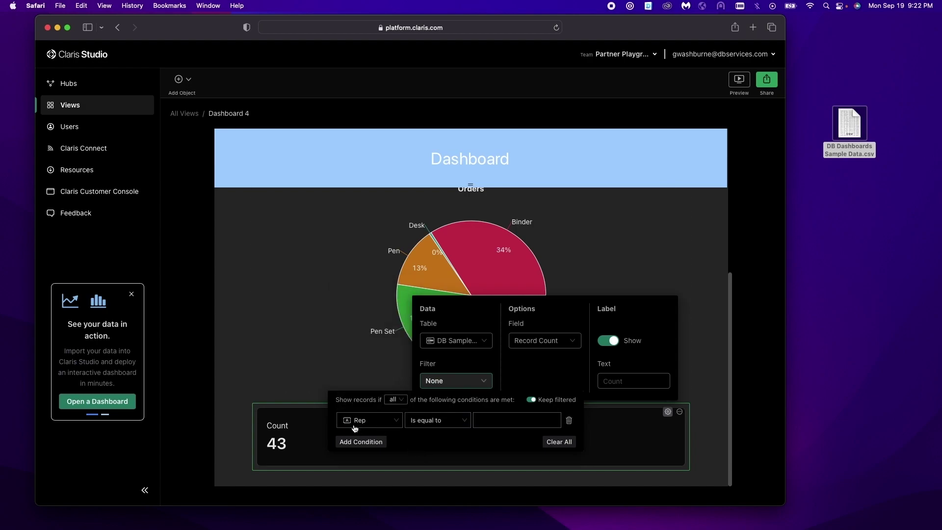
pyautogui.click(500, 417)
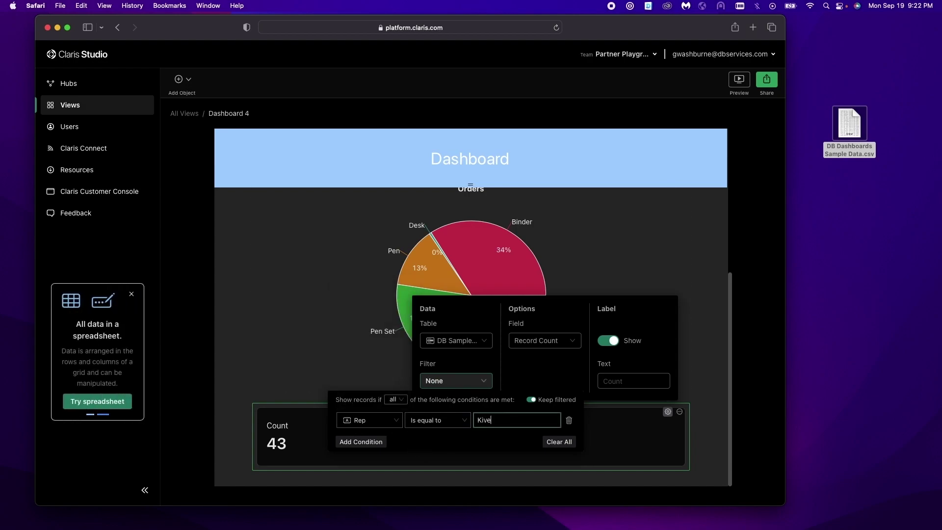
pyautogui.click(716, 409)
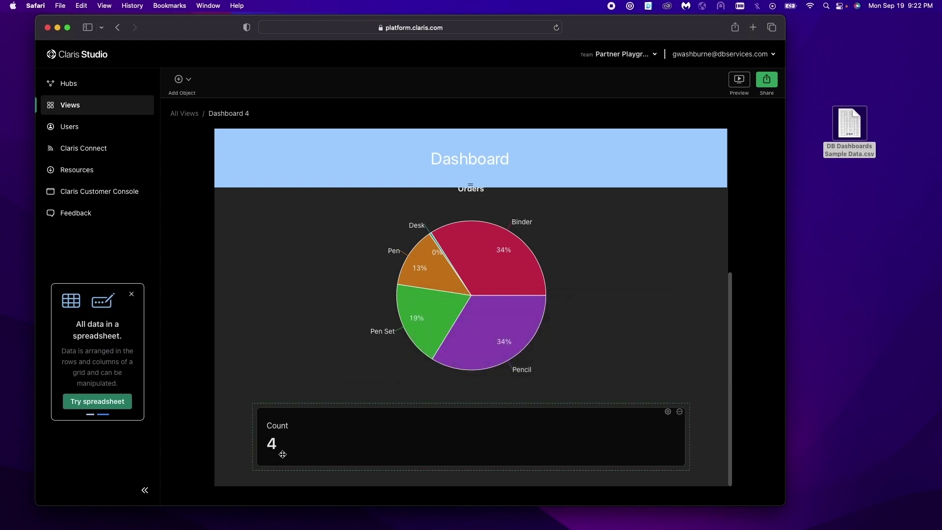
pyautogui.scroll(5, 283, 455)
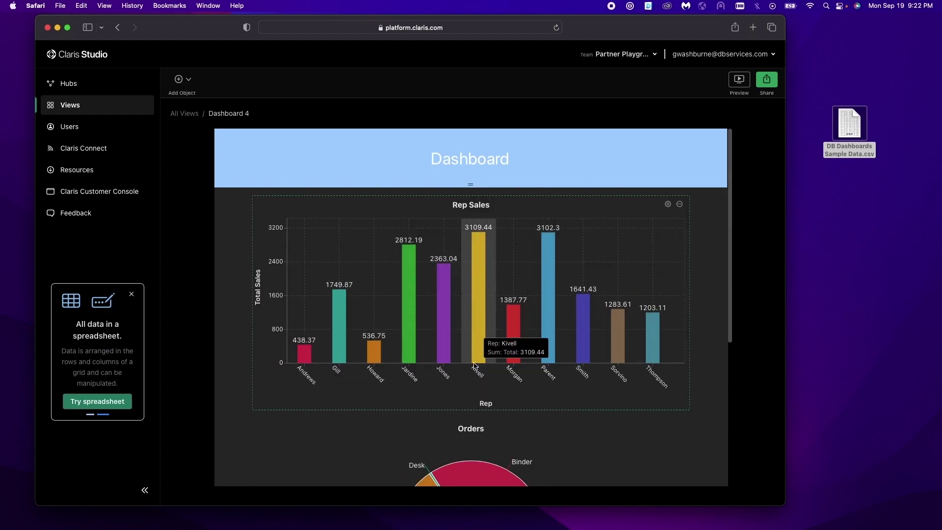
pyautogui.scroll(-5, 474, 366)
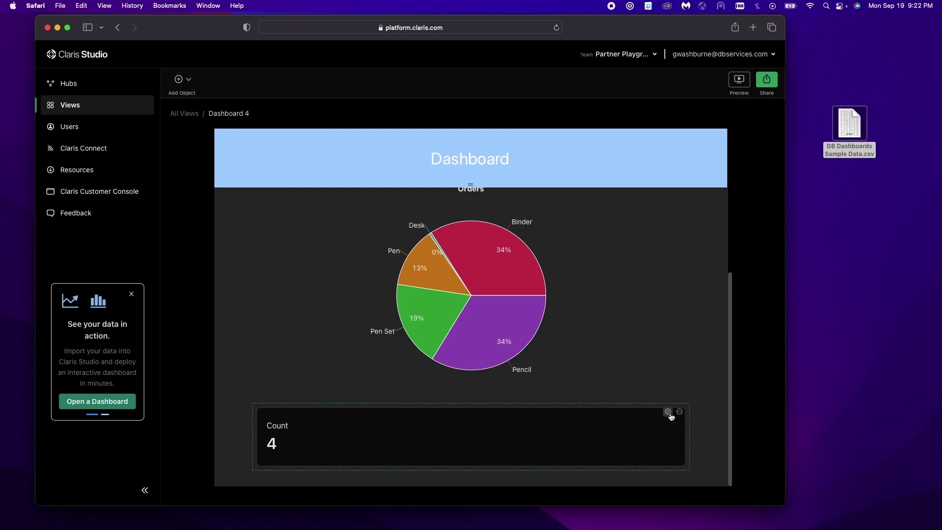
# Step: Label the summary with the top rep's name followed by ' - Orders'
pyautogui.click(670, 414)
pyautogui.click(623, 383)
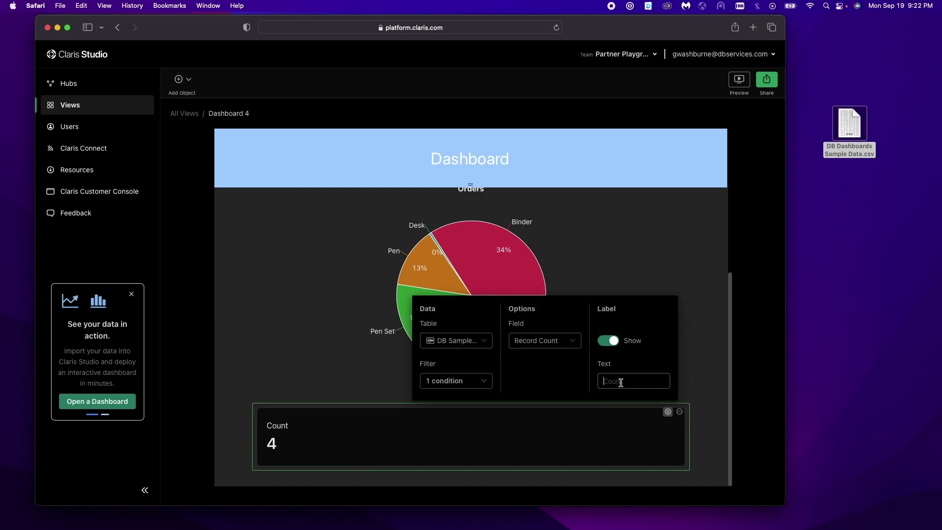
pyautogui.write('Kivell - Orders')
pyautogui.click(703, 371)
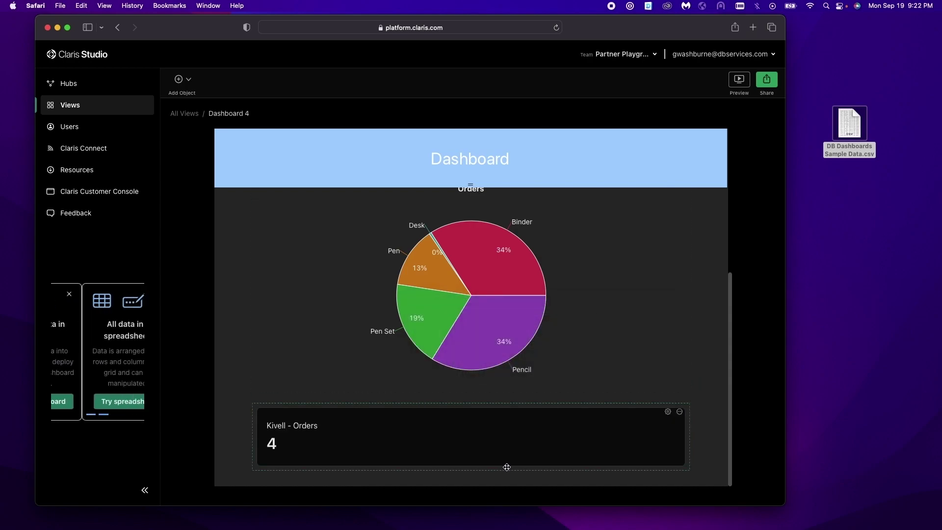
pyautogui.moveTo(544, 464); pyautogui.dragTo(701, 445)
# Step: Add a second summary filtered to another rep, labelled with that rep's name plus ' - Orders'
pyautogui.click(692, 440)
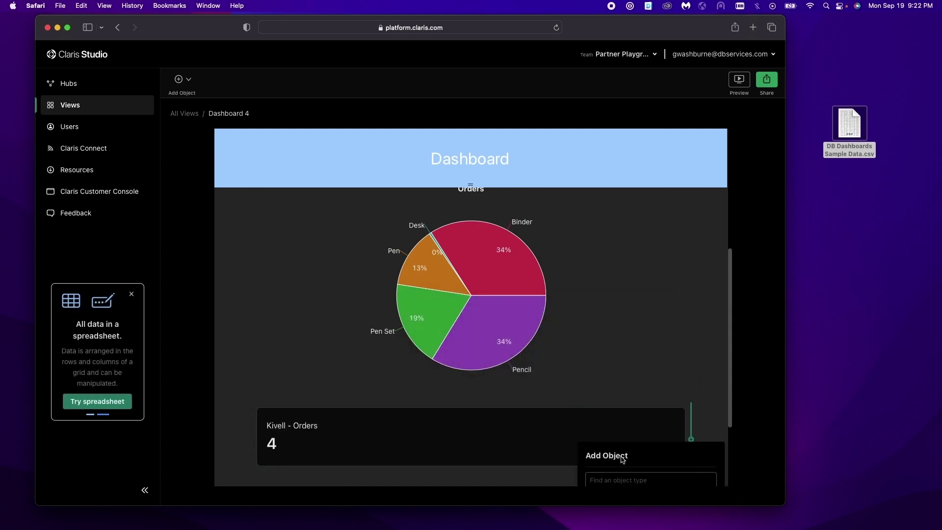
pyautogui.click(620, 475)
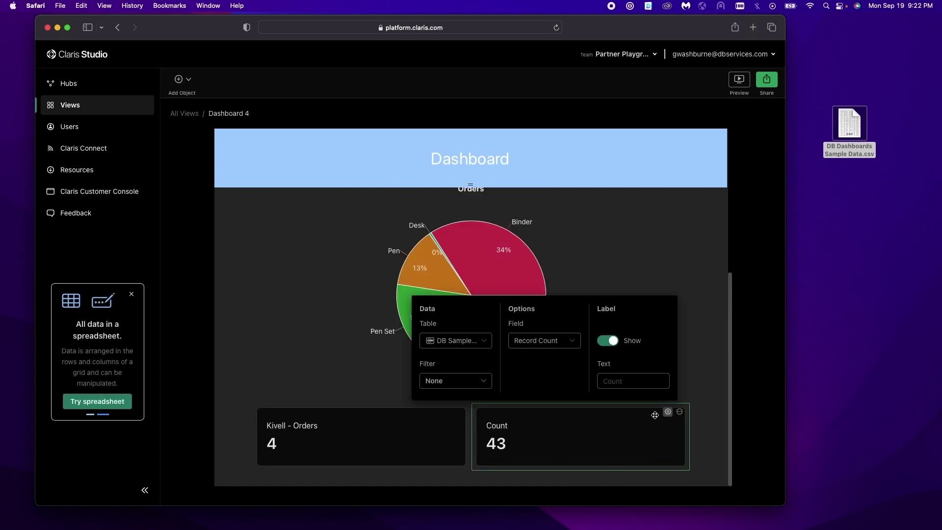
pyautogui.click(472, 381)
pyautogui.click(409, 420)
pyautogui.click(378, 422)
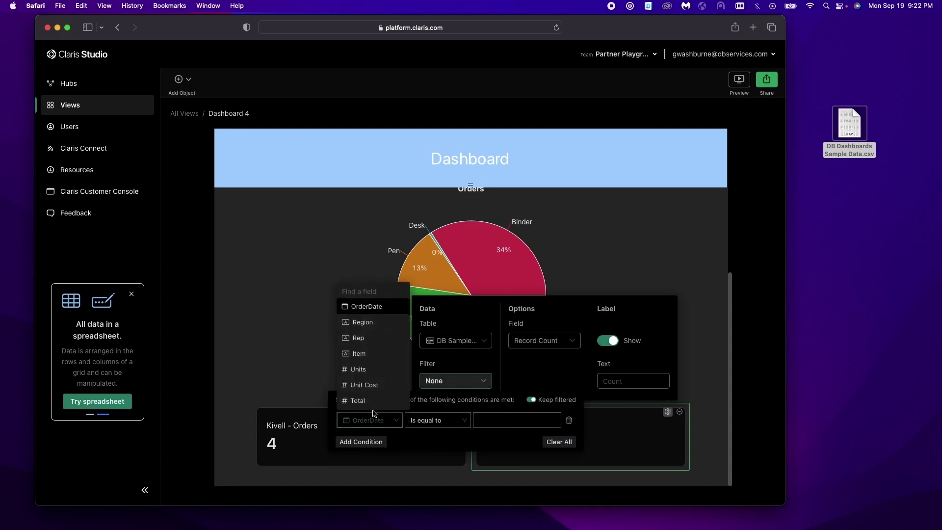
pyautogui.click(371, 338)
pyautogui.click(500, 422)
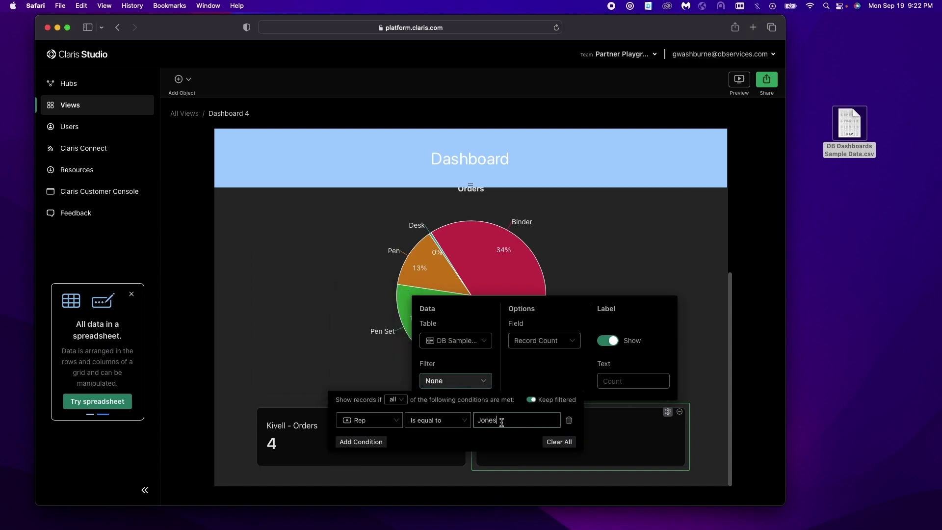
pyautogui.click(711, 388)
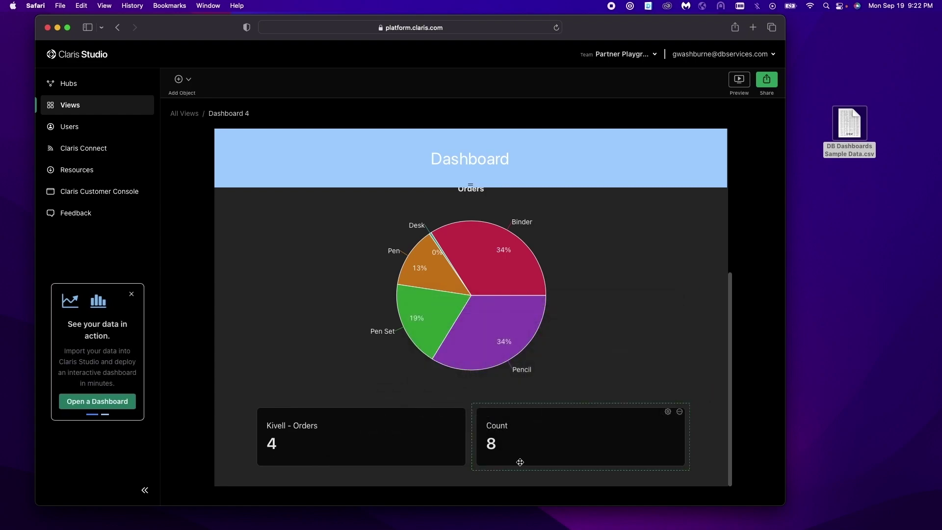
pyautogui.click(679, 411)
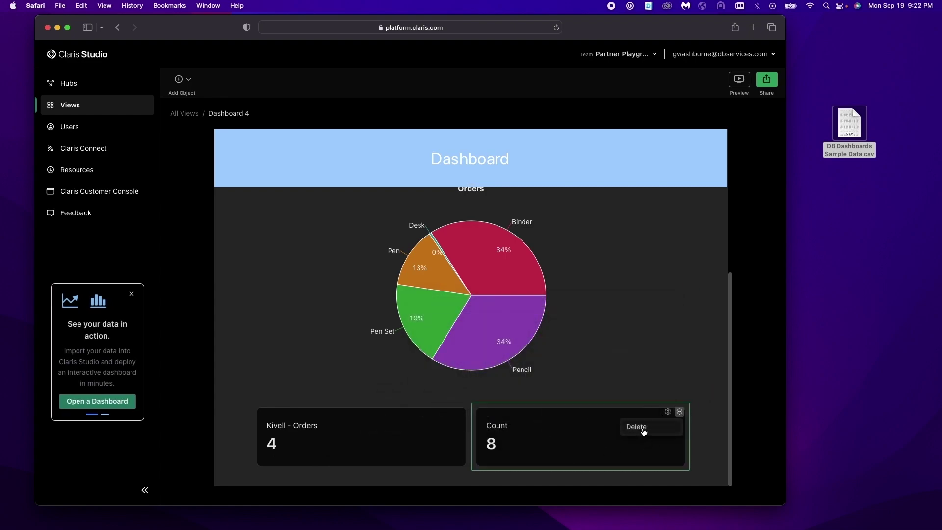
pyautogui.click(668, 412)
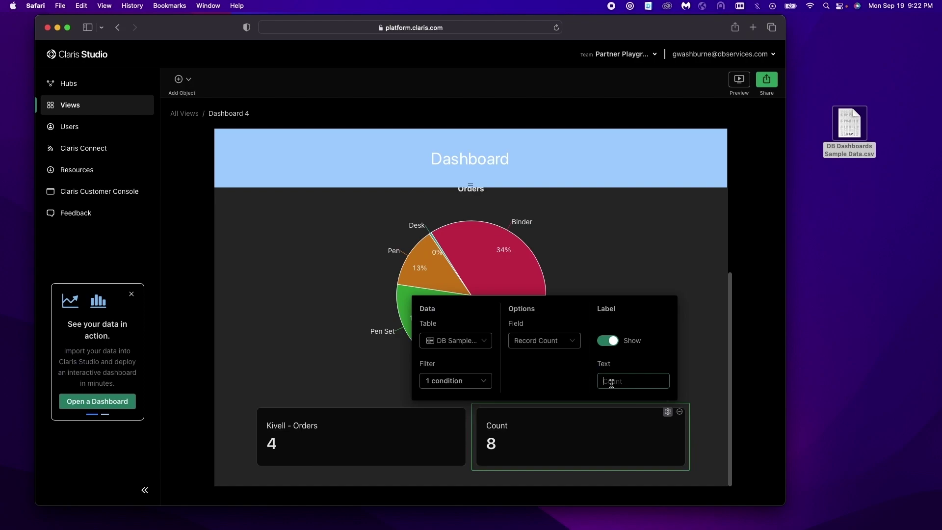
pyautogui.write('Jones - Orders')
pyautogui.click(711, 351)
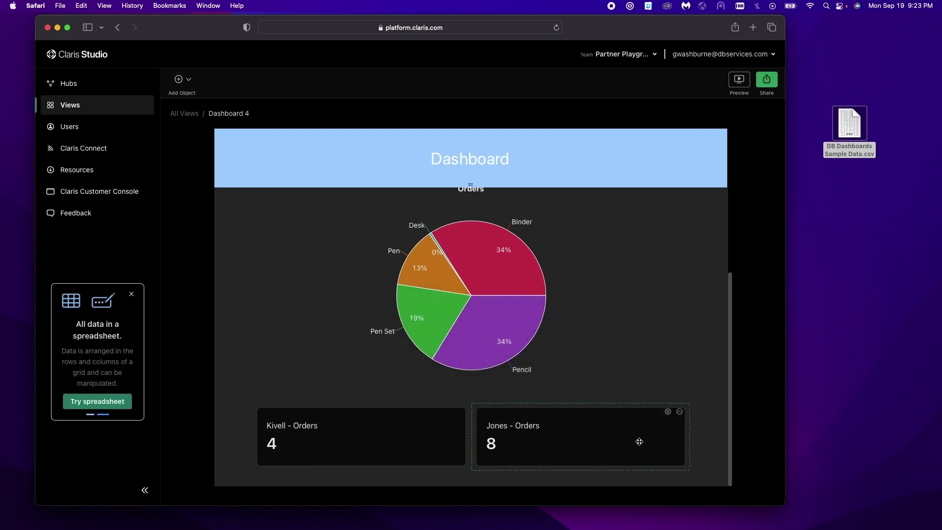
# Step: Add a third, unfiltered summary and start labelling it 'Total Orders'
pyautogui.click(693, 438)
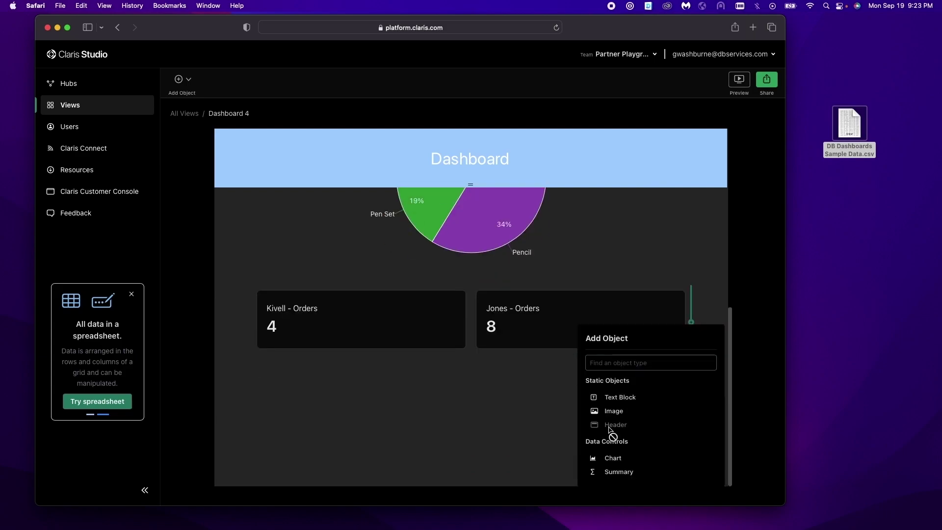
pyautogui.click(621, 473)
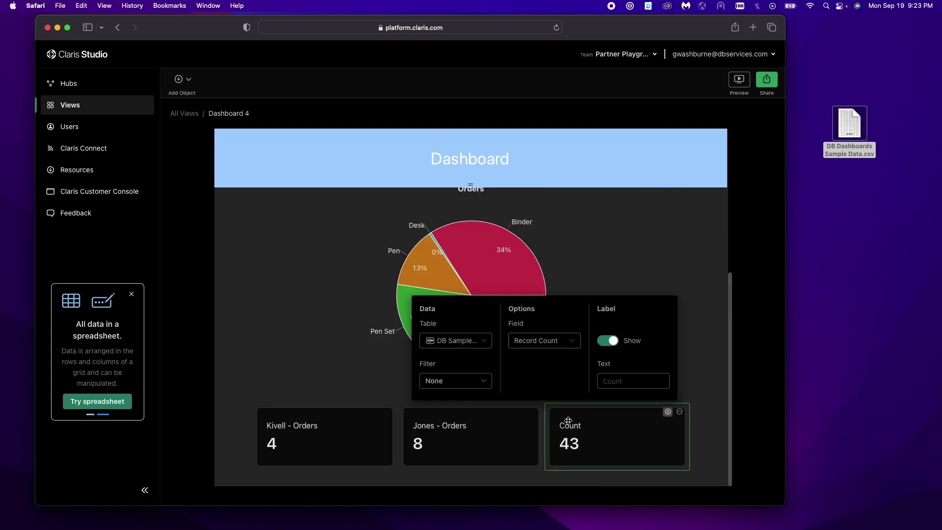
pyautogui.click(621, 383)
pyautogui.write('Total Orders')
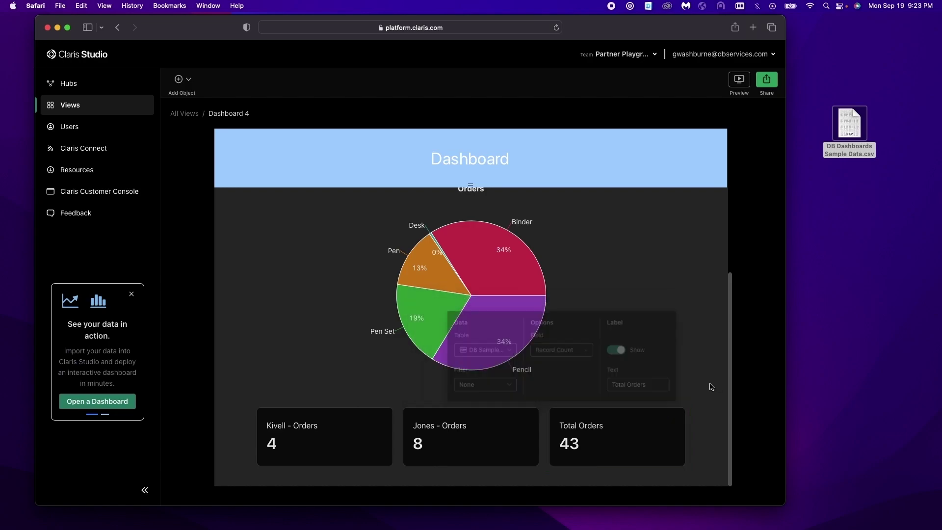
pyautogui.scroll(5, 466, 432)
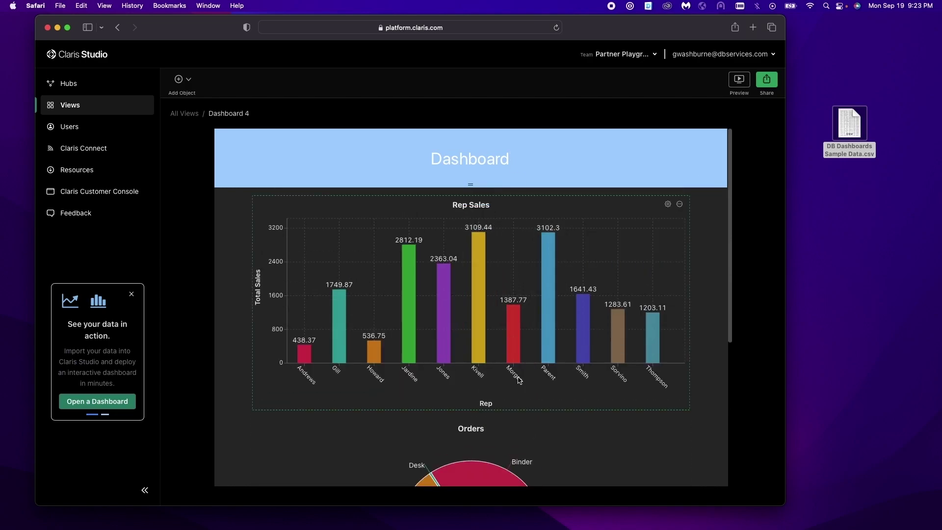
pyautogui.scroll(-5, 517, 381)
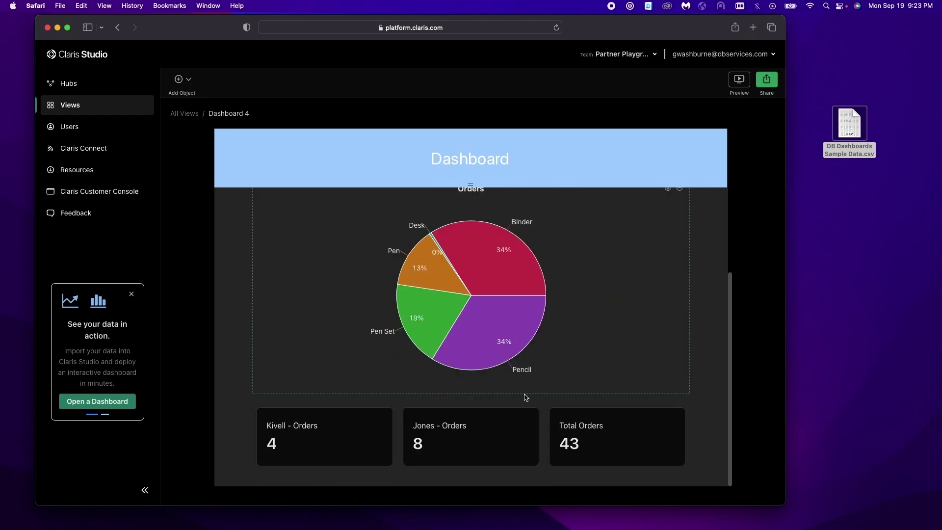
pyautogui.scroll(5, 525, 400)
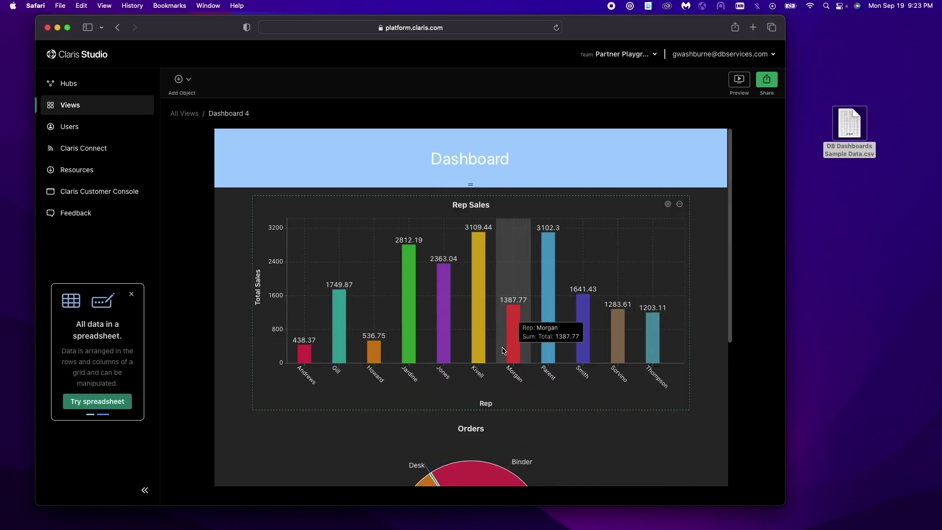
pyautogui.scroll(-5, 560, 314)
pyautogui.scroll(5, 395, 212)
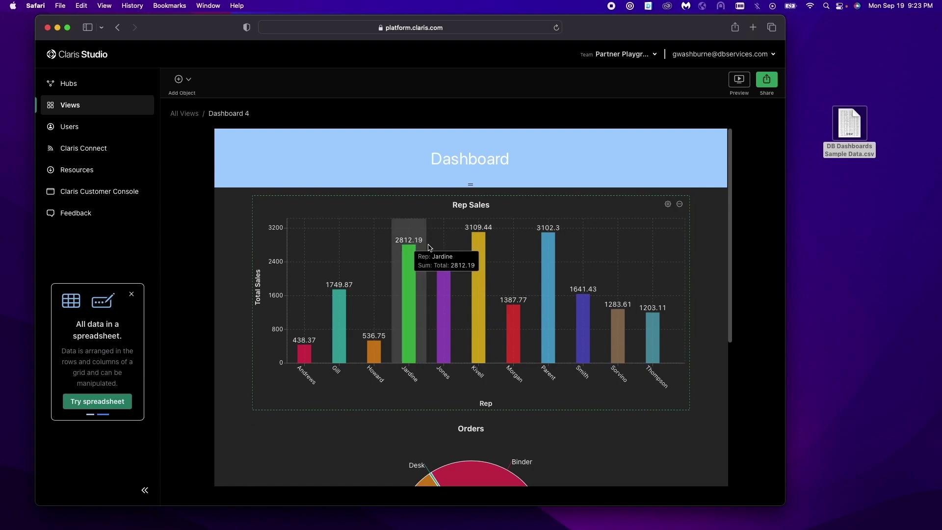
pyautogui.click(514, 154)
pyautogui.press('BackSpace')
pyautogui.press('BackSpace')
pyautogui.press('BackSpace')
pyautogui.press('BackSpace')
pyautogui.press('BackSpace')
pyautogui.press('BackSpace')
pyautogui.press('BackSpace')
pyautogui.press('BackSpace')
pyautogui.press('BackSpace')
# Step: Retitle the header 'DB Test Dashboard' and toggle its position lock off and back on
pyautogui.write('DB Test ')
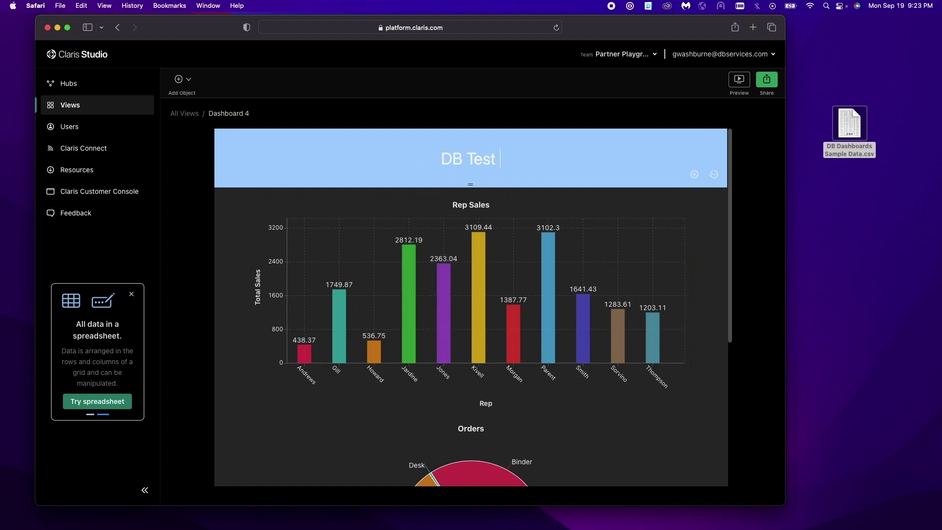
pyautogui.write('Dashboard')
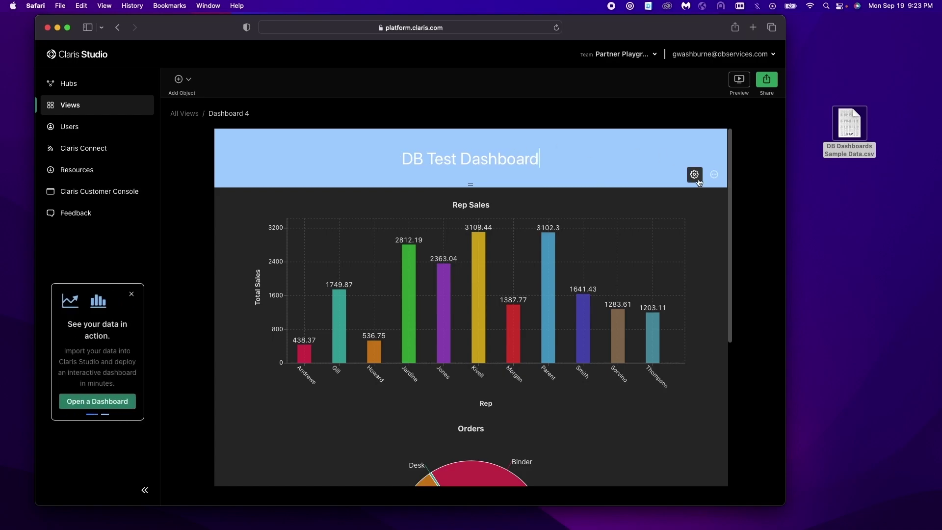
pyautogui.click(694, 175)
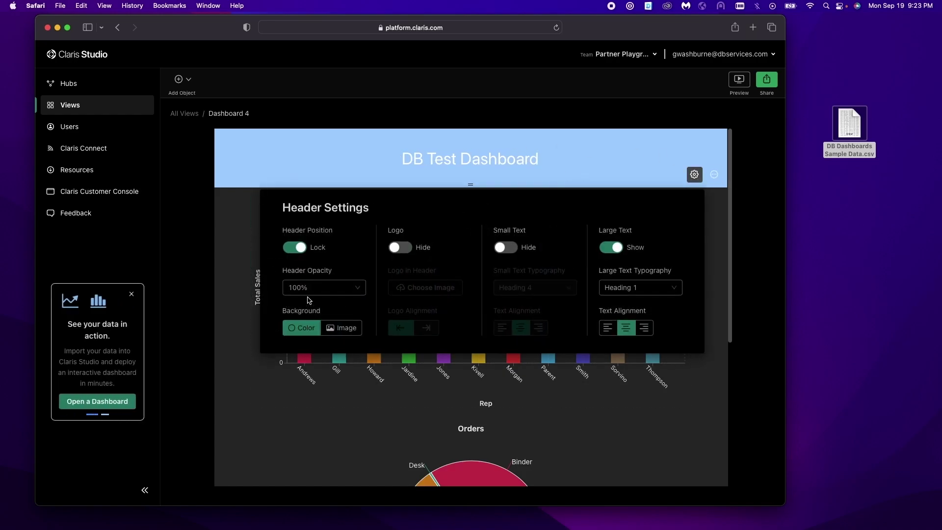
pyautogui.click(301, 251)
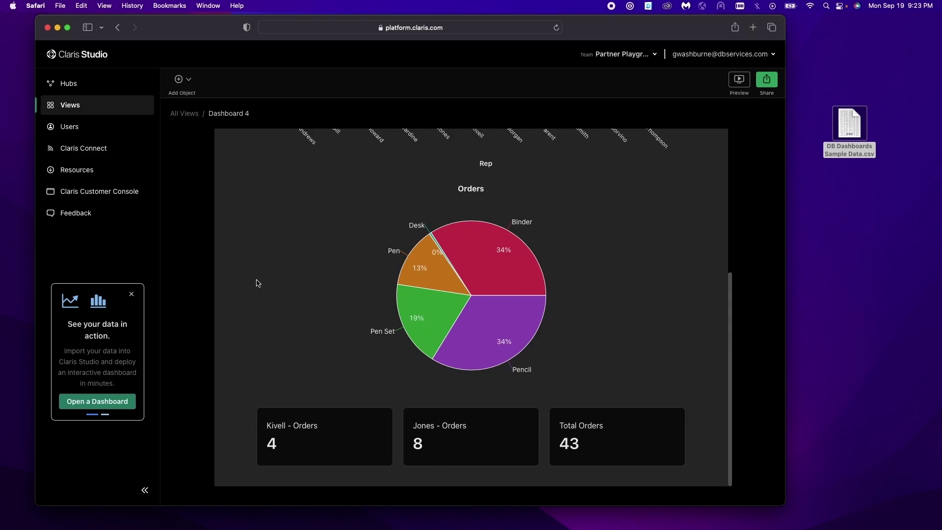
pyautogui.click(298, 250)
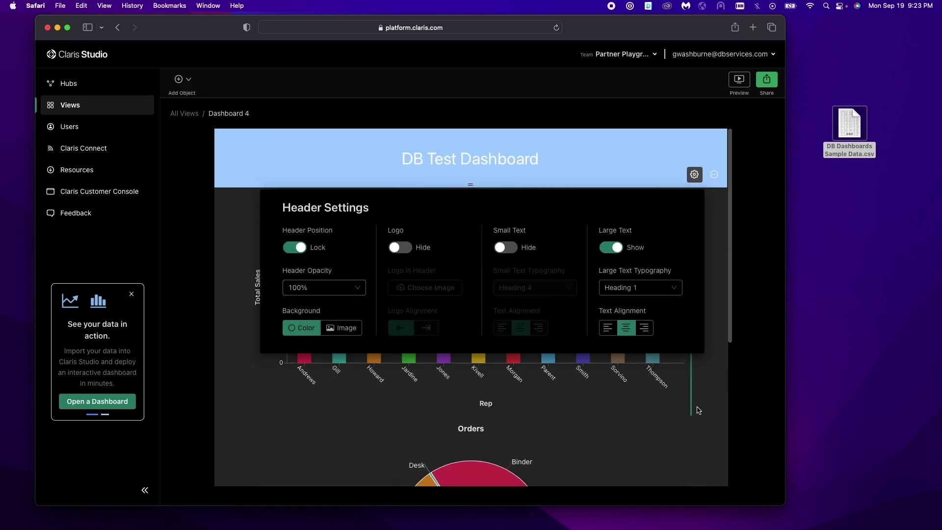
# Step: Toggle the header's large title, small text and logo options, restoring each, then close settings
pyautogui.click(618, 251)
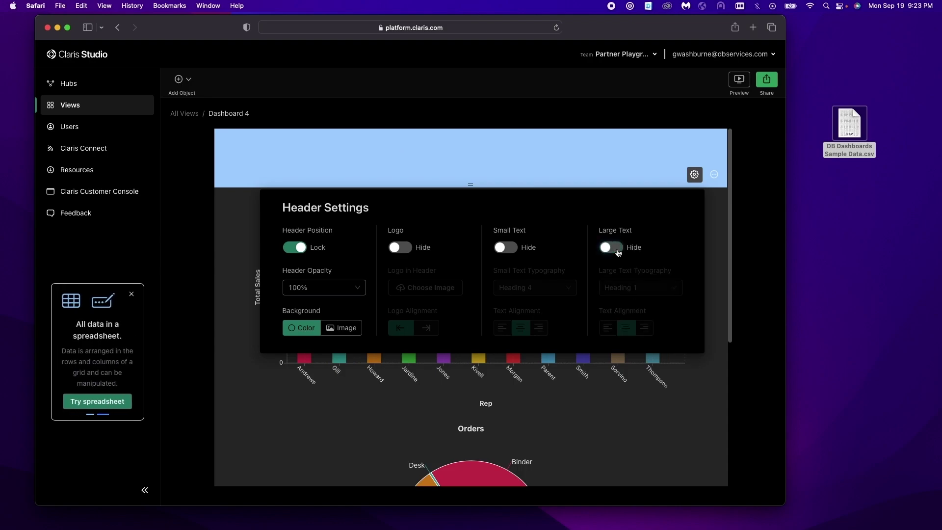
pyautogui.click(617, 250)
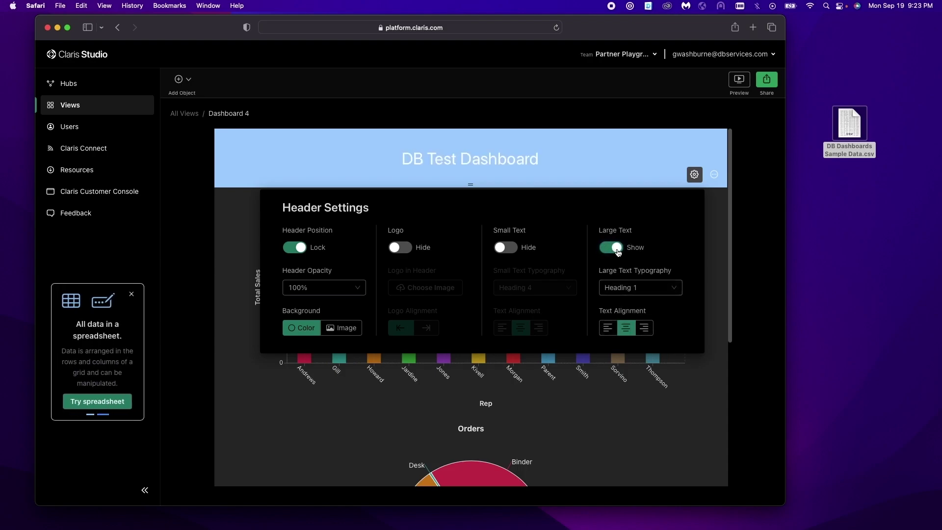
pyautogui.click(507, 249)
pyautogui.click(507, 248)
pyautogui.click(402, 249)
pyautogui.click(403, 248)
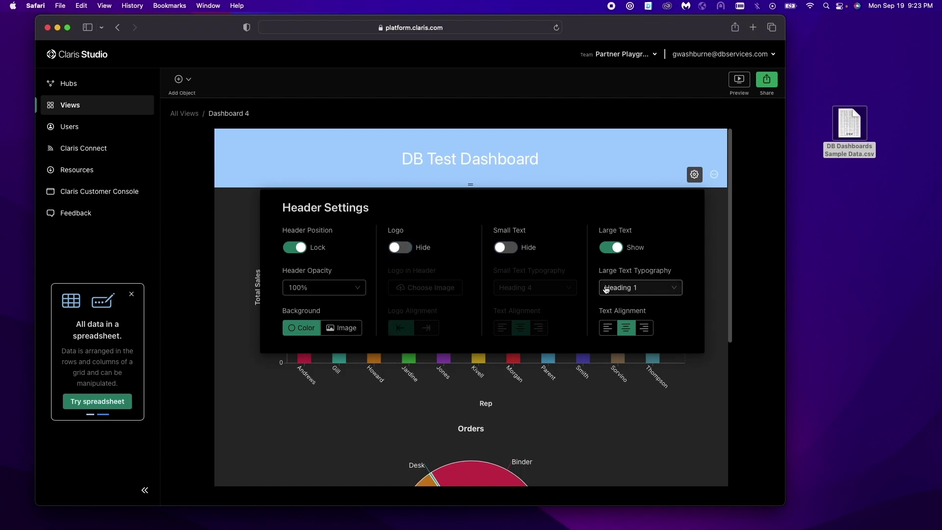
pyautogui.click(758, 229)
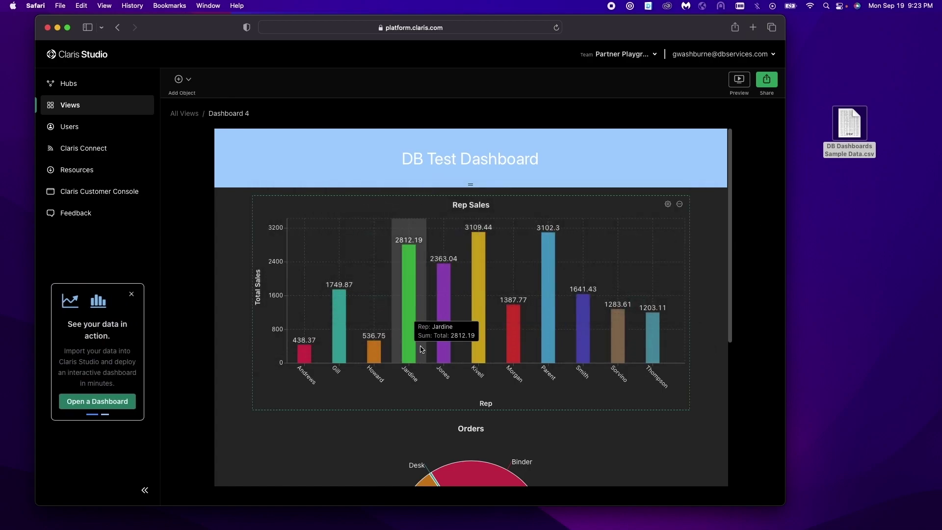
# Step: Insert a text block reading 'Test' below the order summaries
pyautogui.scroll(-5, 423, 349)
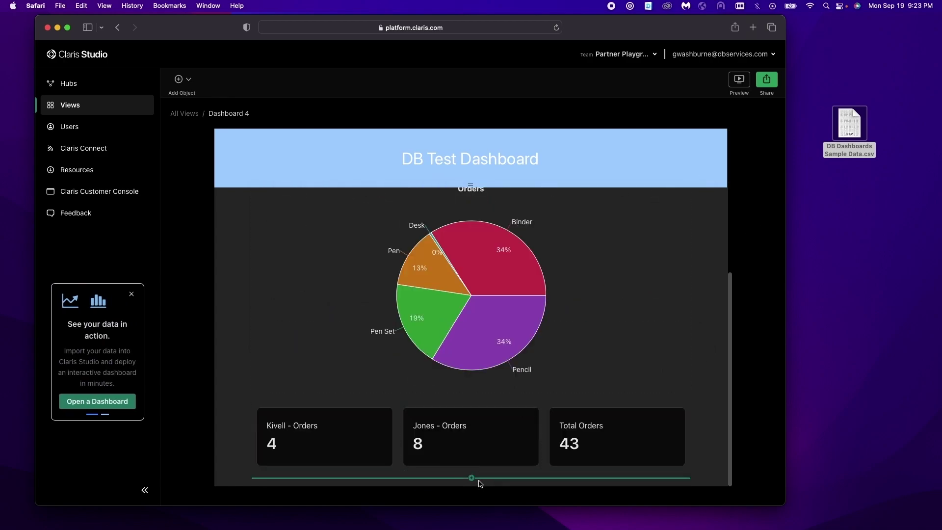
pyautogui.click(471, 478)
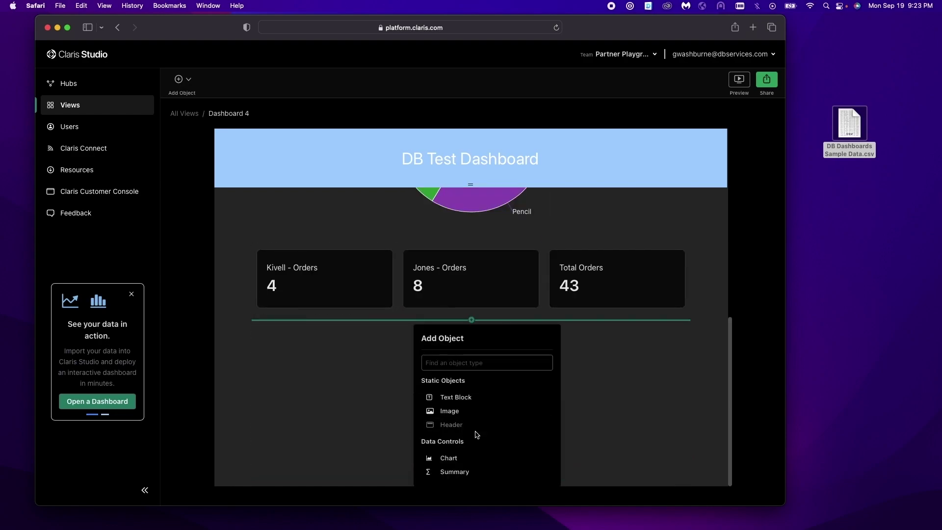
pyautogui.click(458, 398)
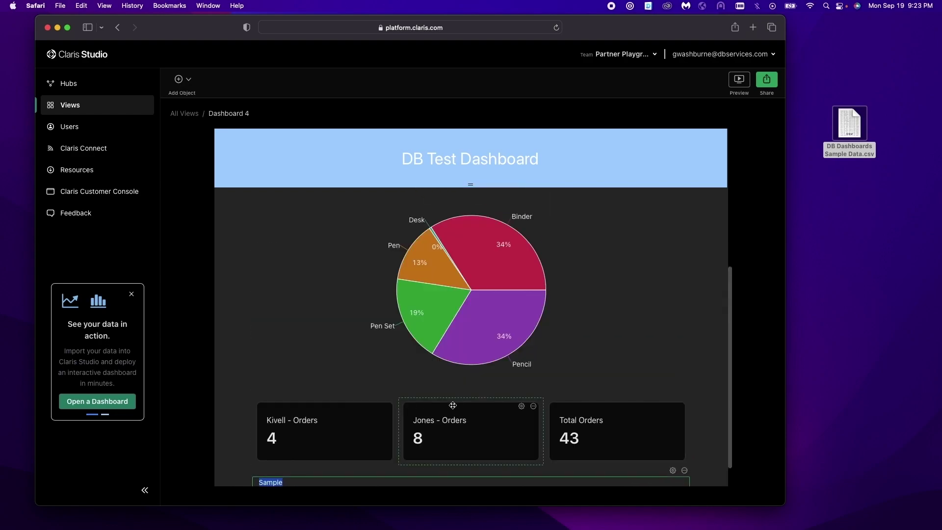
pyautogui.write('Test')
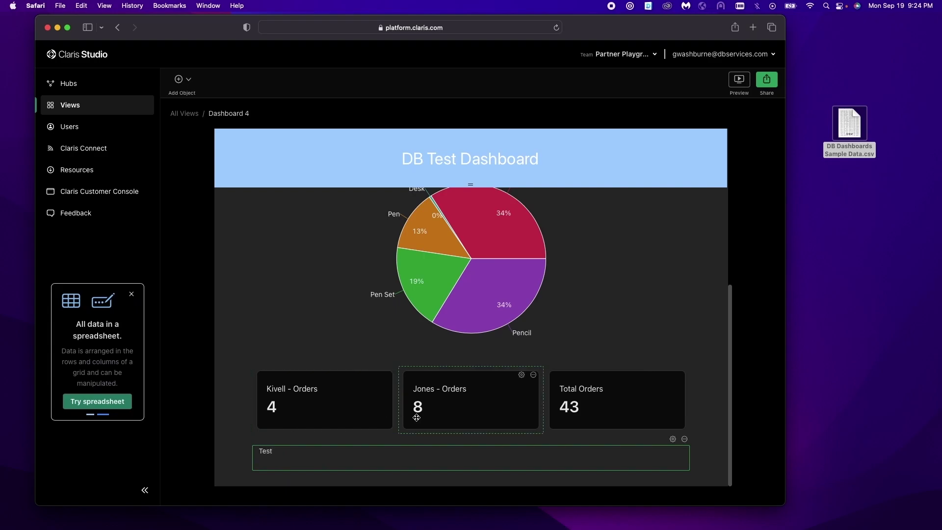
pyautogui.click(701, 437)
# Step: Insert another object at the bottom of the dashboard
pyautogui.scroll(5, 593, 452)
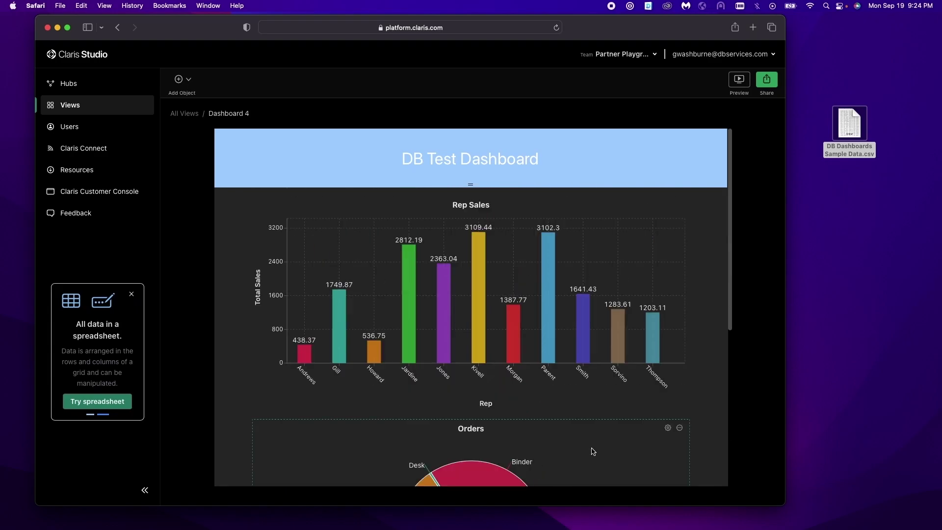
pyautogui.scroll(-7, 506, 396)
pyautogui.scroll(4, 505, 395)
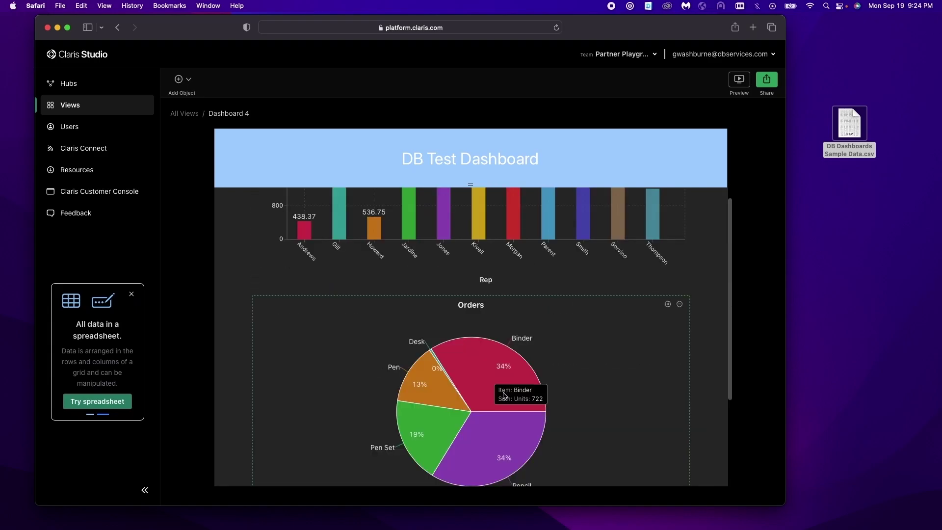
pyautogui.scroll(-3, 505, 396)
pyautogui.scroll(-1, 496, 405)
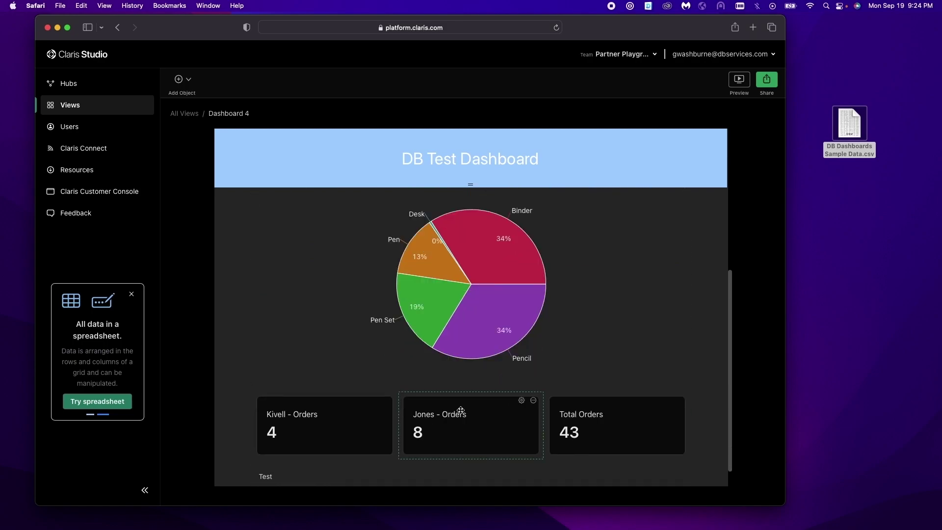
pyautogui.scroll(-1, 461, 410)
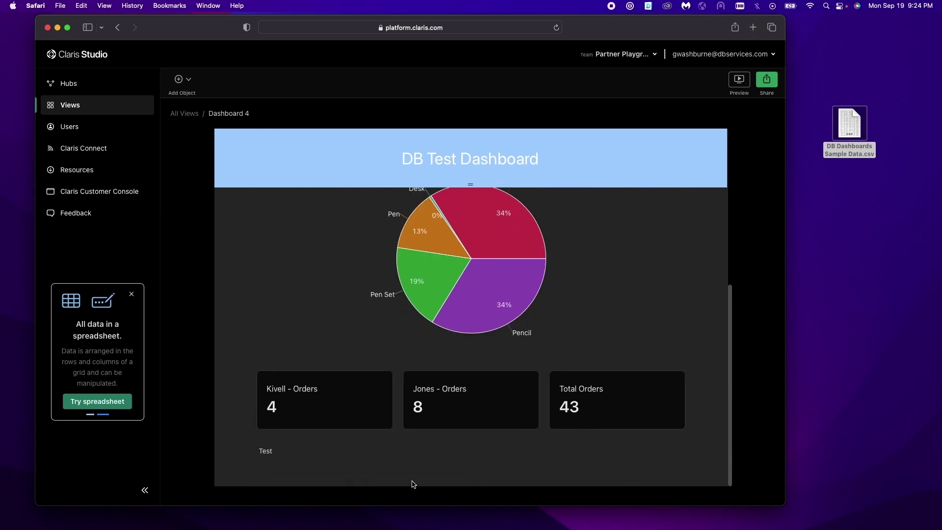
pyautogui.click(471, 479)
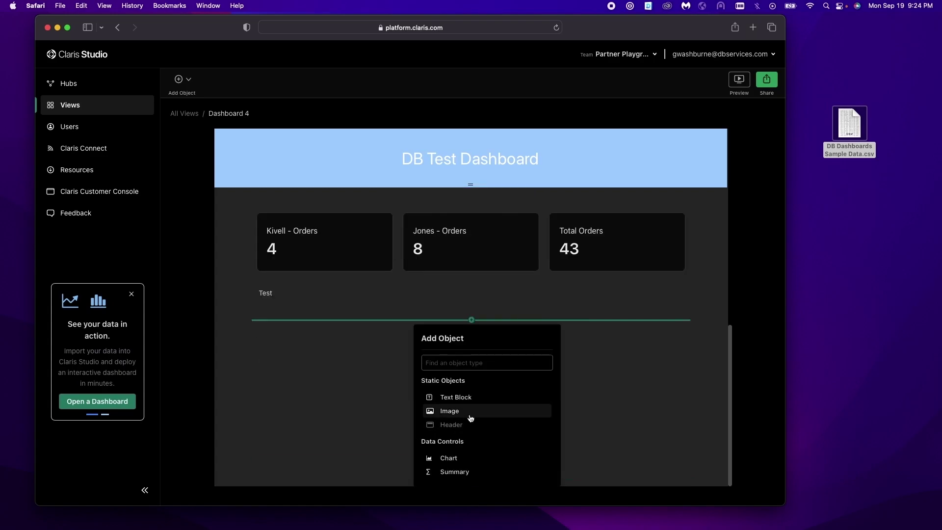
pyautogui.click(449, 461)
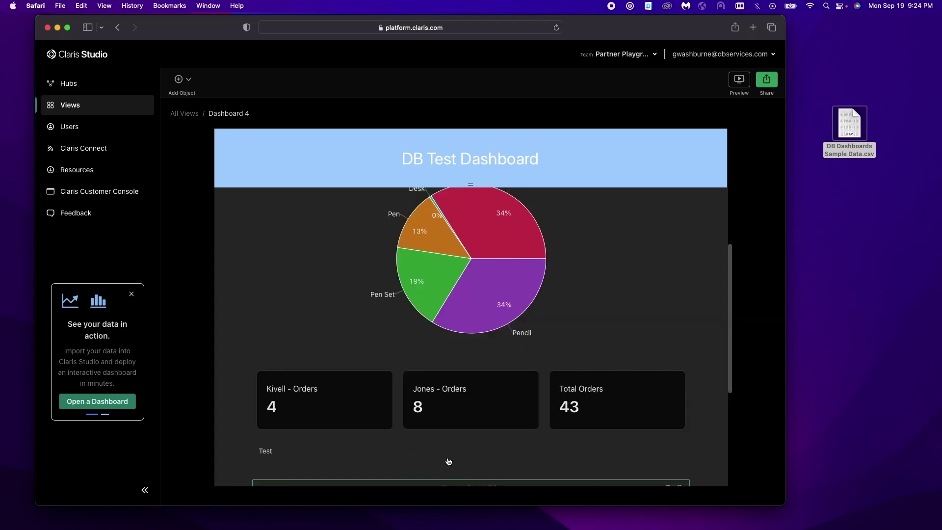
pyautogui.scroll(-5, 427, 431)
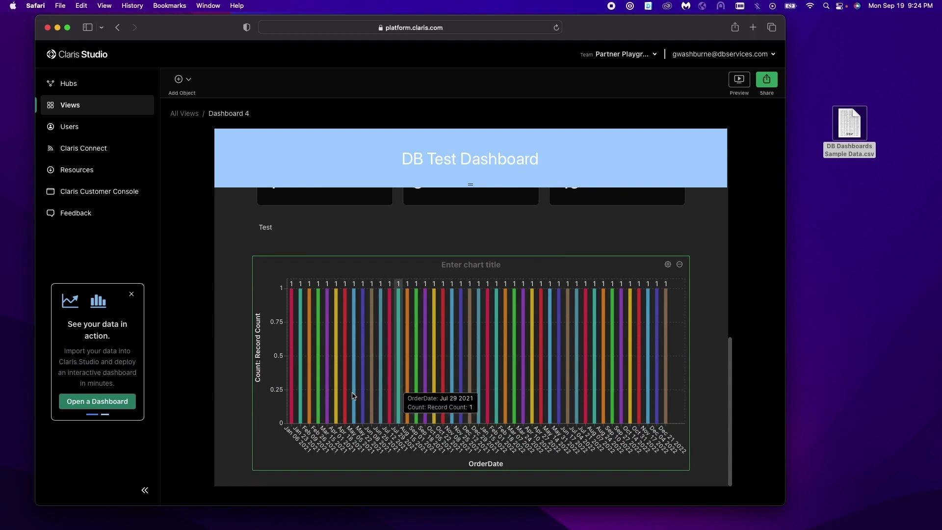
pyautogui.click(668, 265)
pyautogui.click(411, 322)
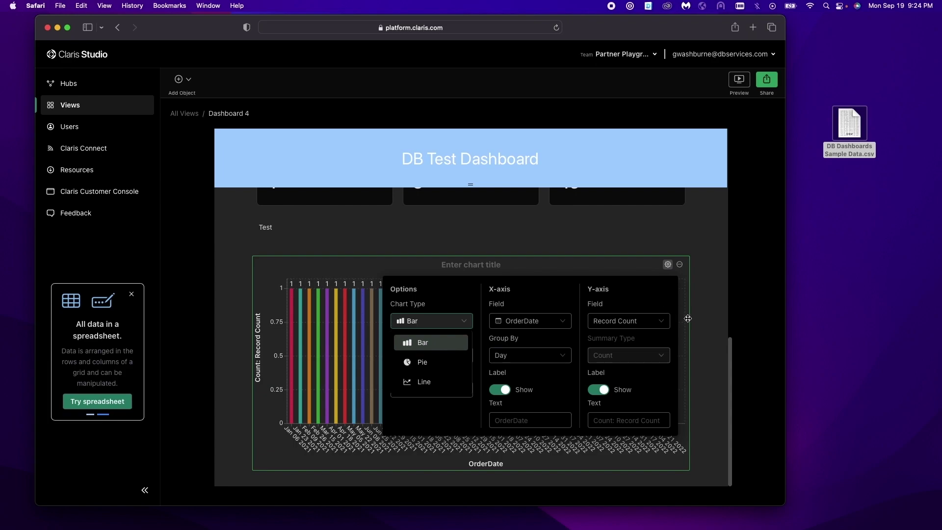
pyautogui.click(445, 422)
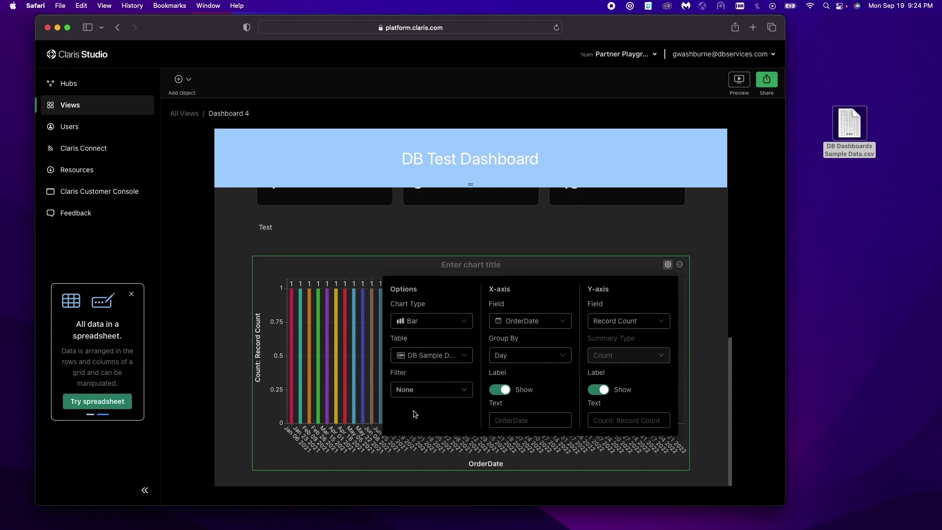
pyautogui.click(423, 395)
pyautogui.click(459, 298)
pyautogui.click(728, 271)
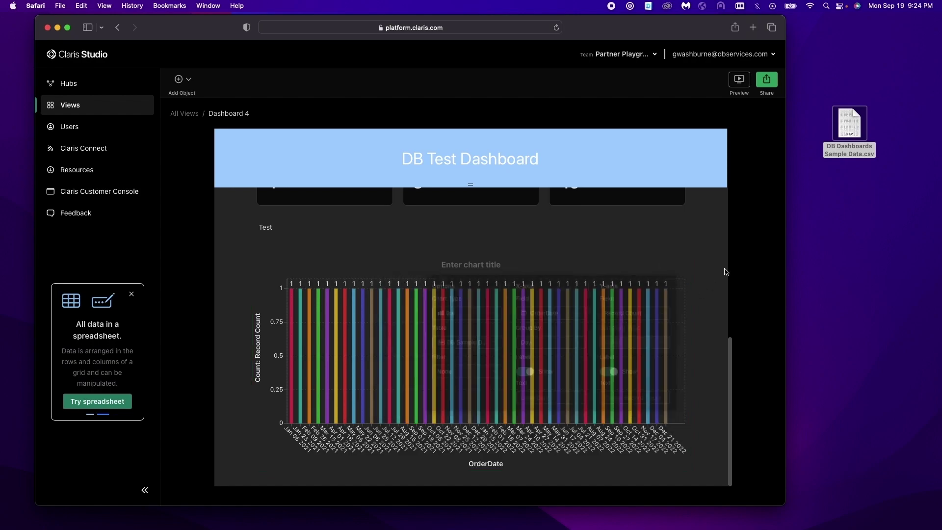
pyautogui.click(680, 268)
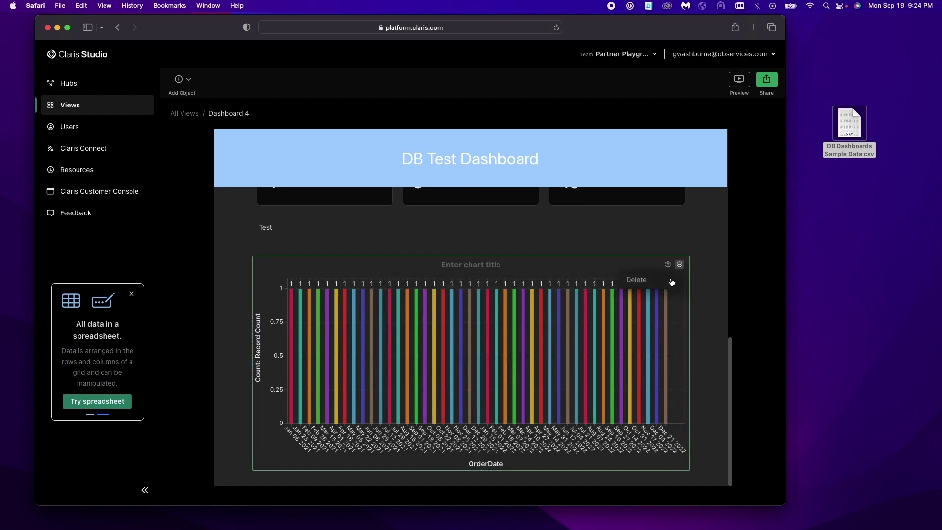
pyautogui.click(637, 279)
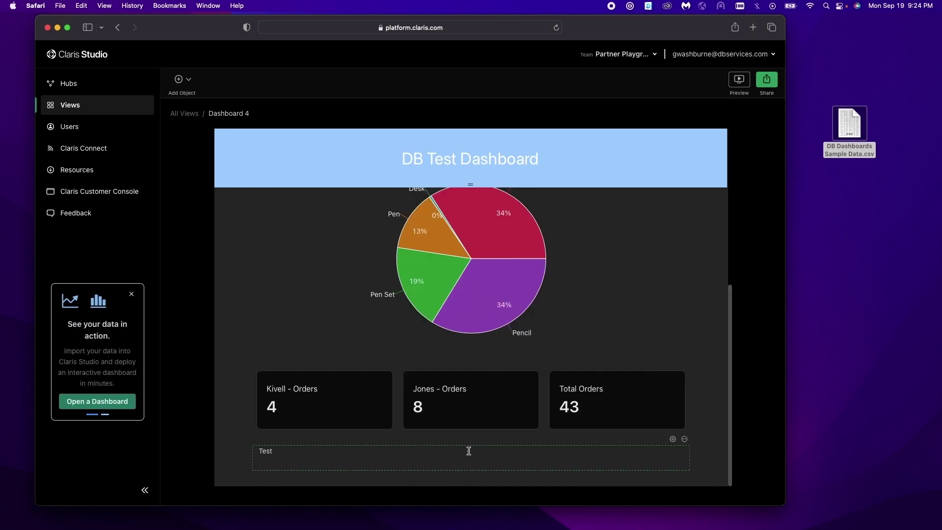